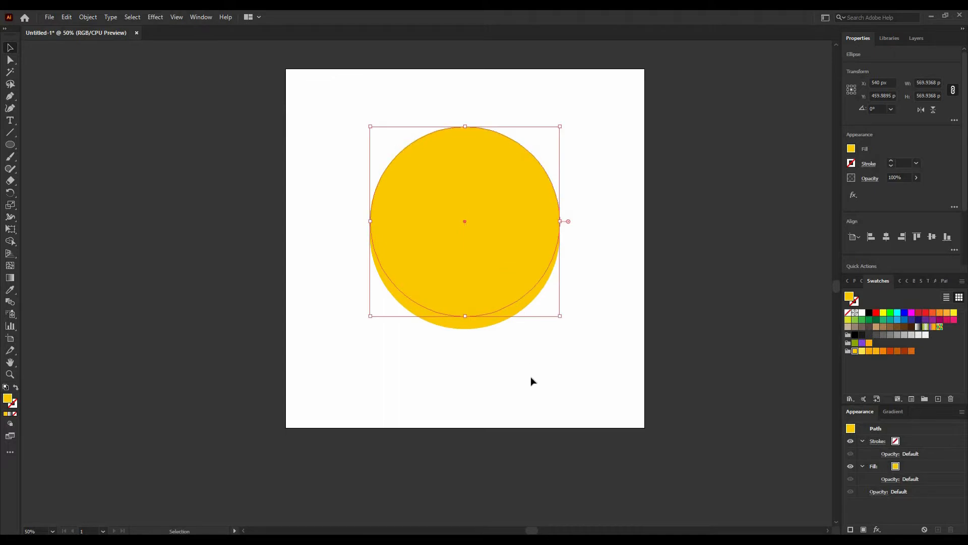
# Fill the lower circle behind the yellow coin face with the dark orange swatch.
pyautogui.click(495, 339)
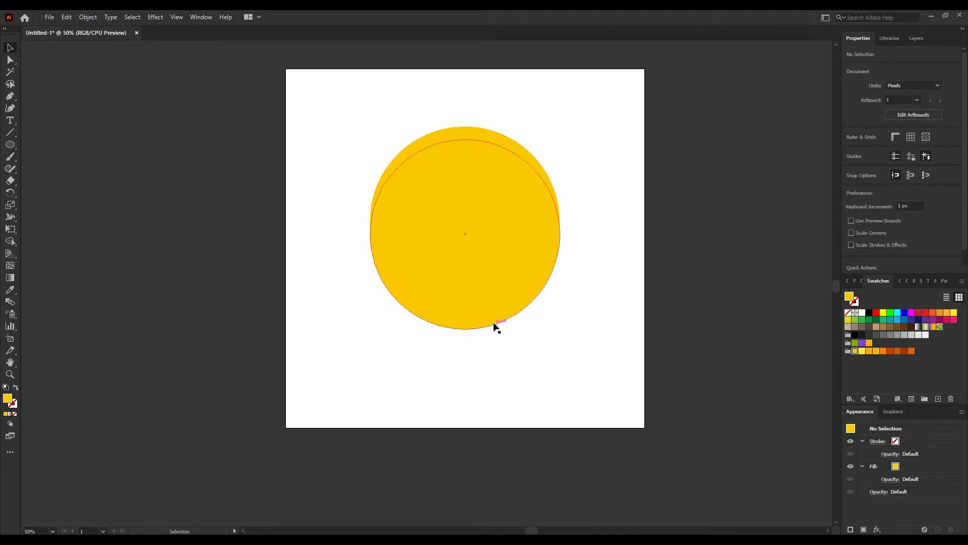
pyautogui.click(494, 324)
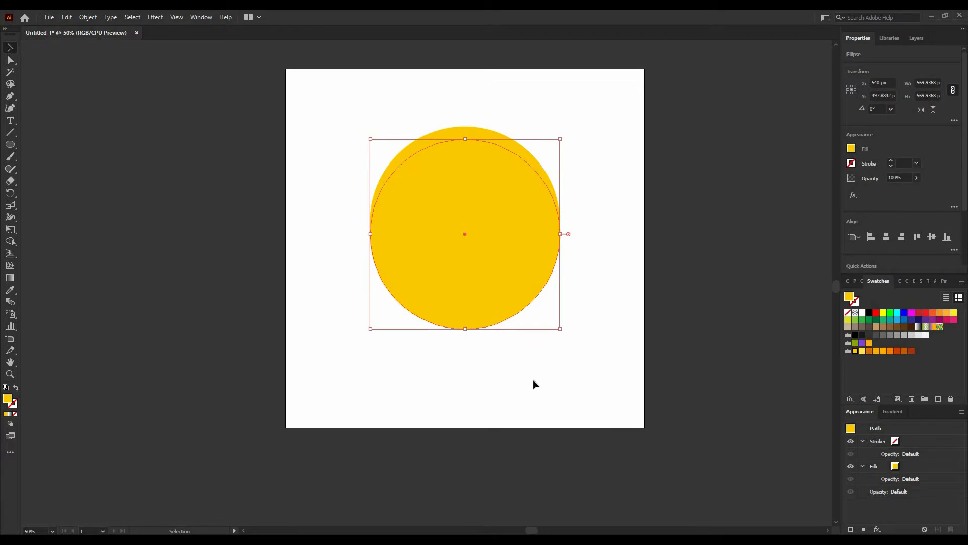
pyautogui.click(869, 350)
pyautogui.click(564, 364)
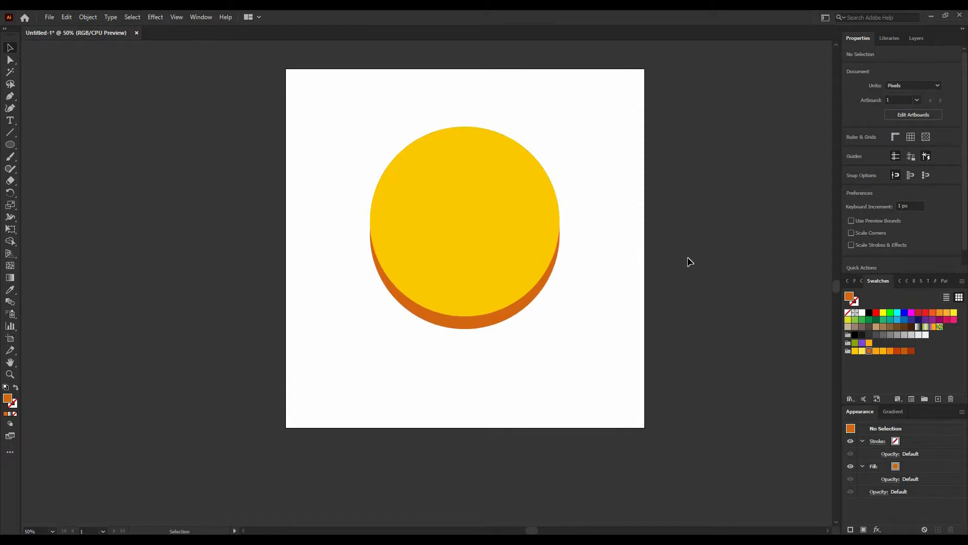
# Make a concentric copy of the yellow face circle about 395 px wide and fill it with the orange R=253 G=168 B=11 swatch.
pyautogui.click(497, 218)
pyautogui.press('a')
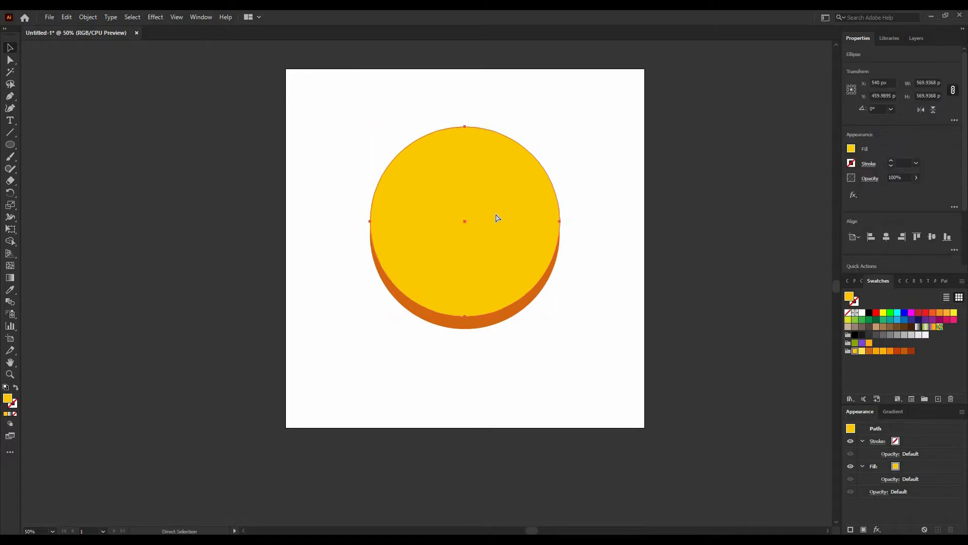
pyautogui.press('v')
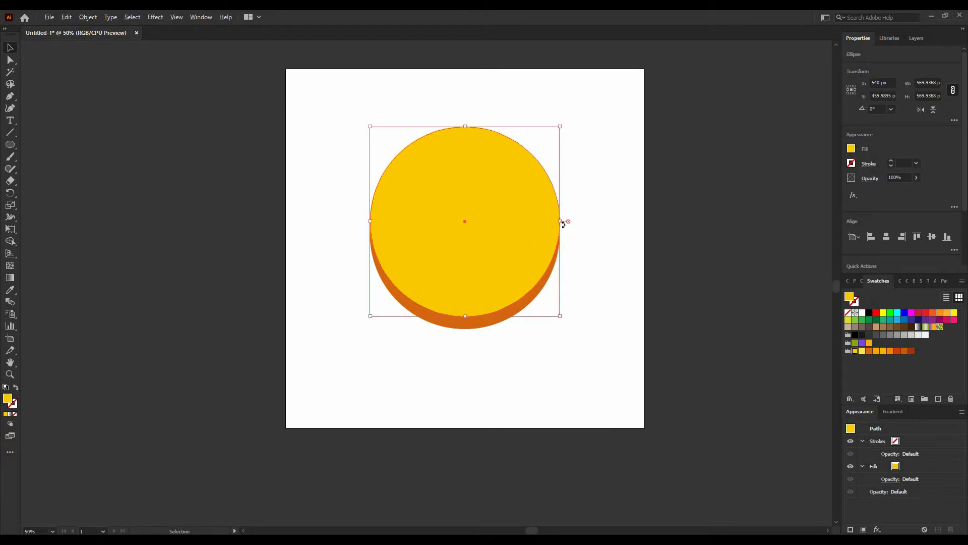
pyautogui.moveTo(560, 221); pyautogui.dragTo(532, 225)
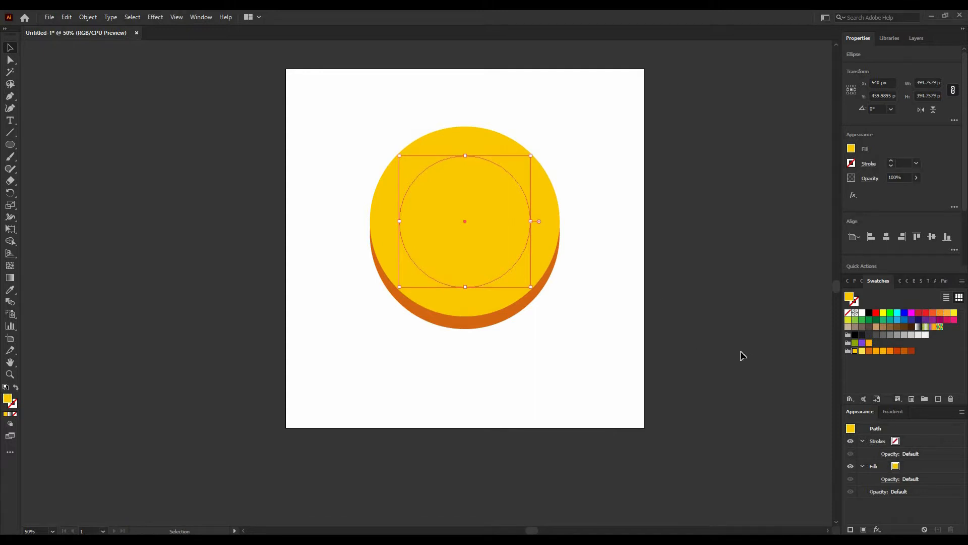
pyautogui.click(877, 350)
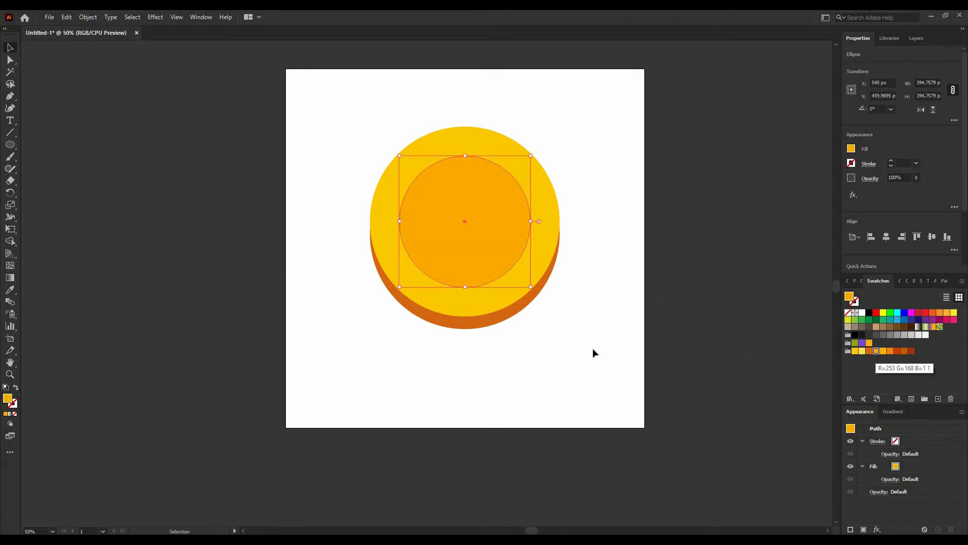
pyautogui.click(623, 350)
# Place two copies of the inner circle beside the coin, offset vertically about 23 px, and trim them to the upper crescent with Shape Builder.
pyautogui.click(466, 212)
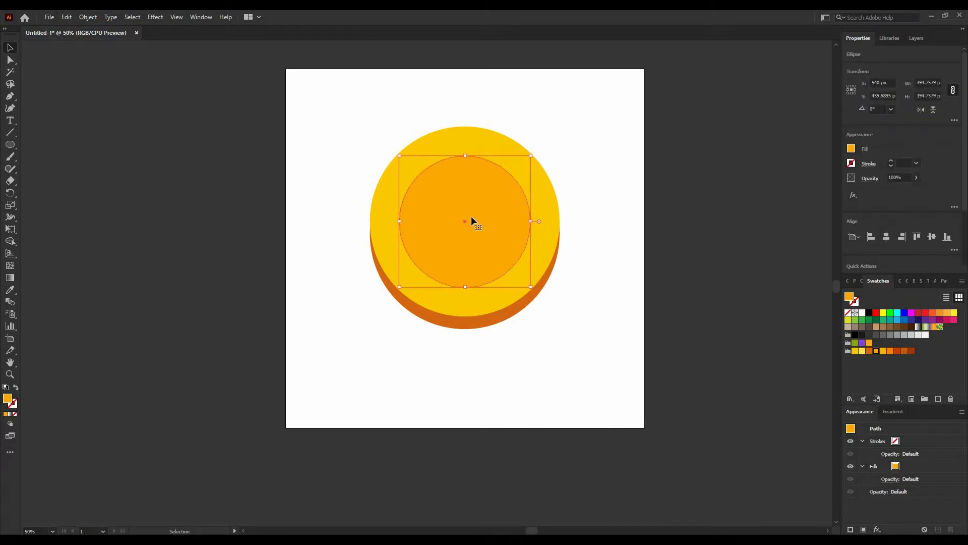
pyautogui.moveTo(456, 222); pyautogui.dragTo(644, 207)
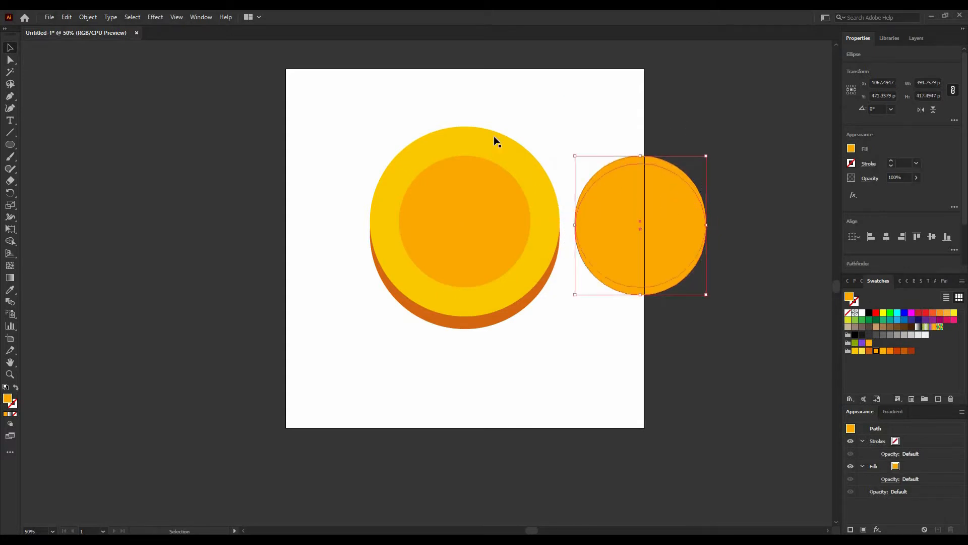
pyautogui.click(10, 241)
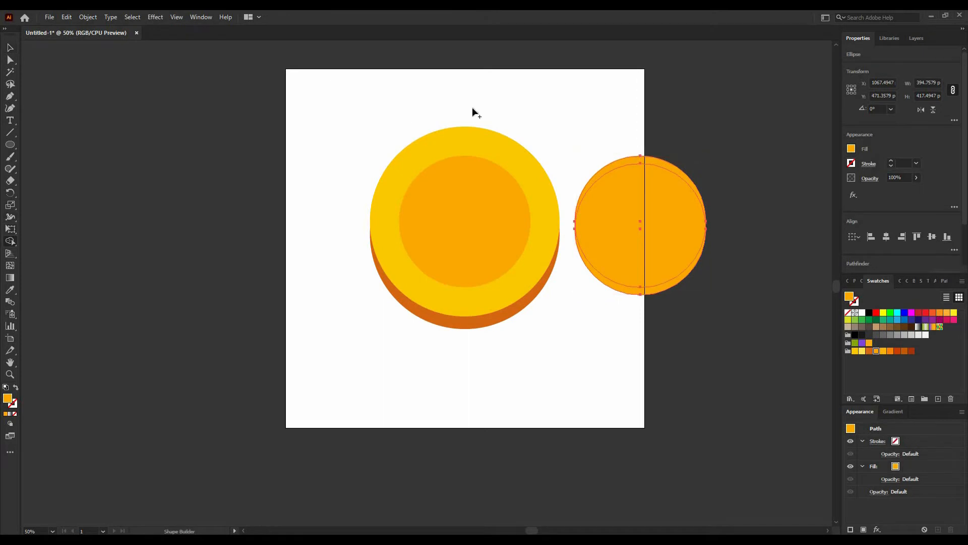
pyautogui.keyDown('alt'); pyautogui.click(654, 233); pyautogui.keyUp('alt')
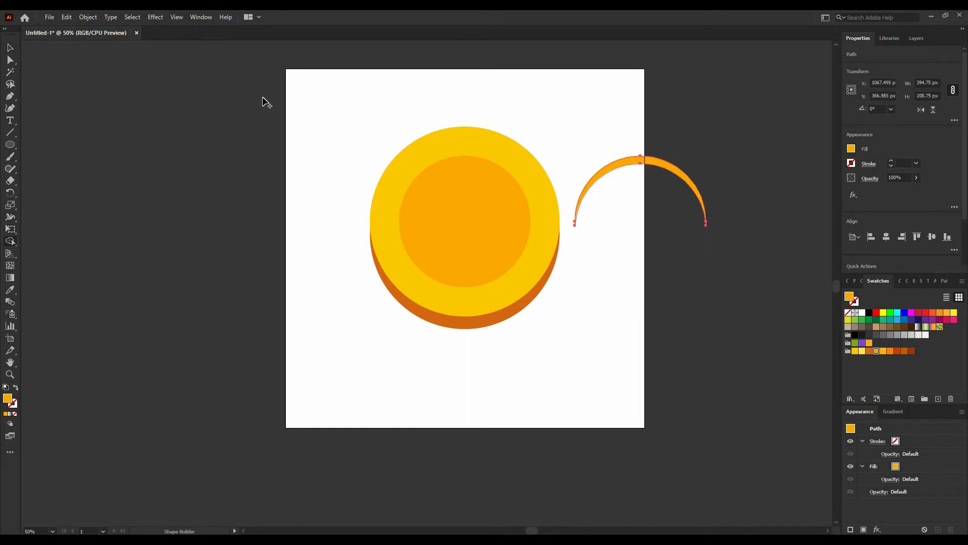
pyautogui.click(10, 49)
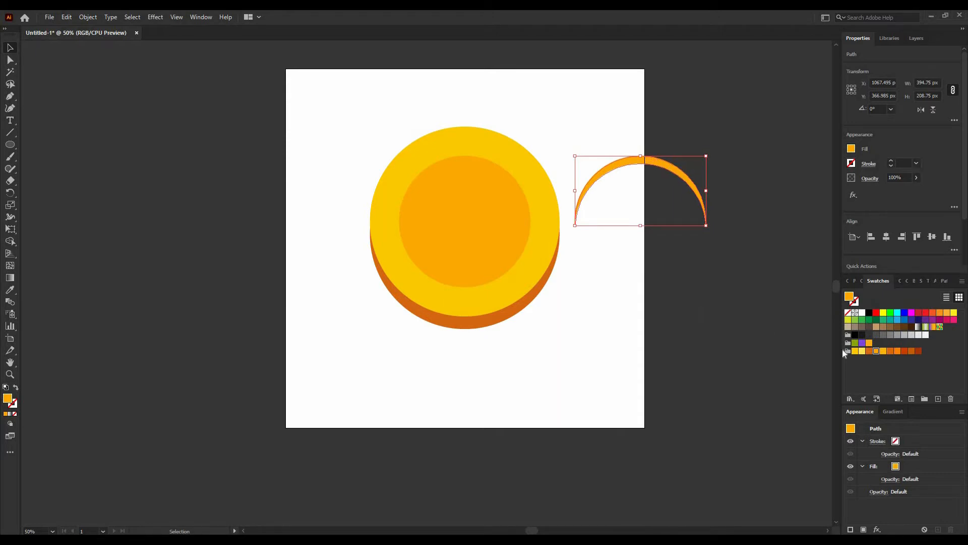
# Fill the crescent with dark orange and align it to the right edge of the inner circle as the key object.
pyautogui.click(890, 351)
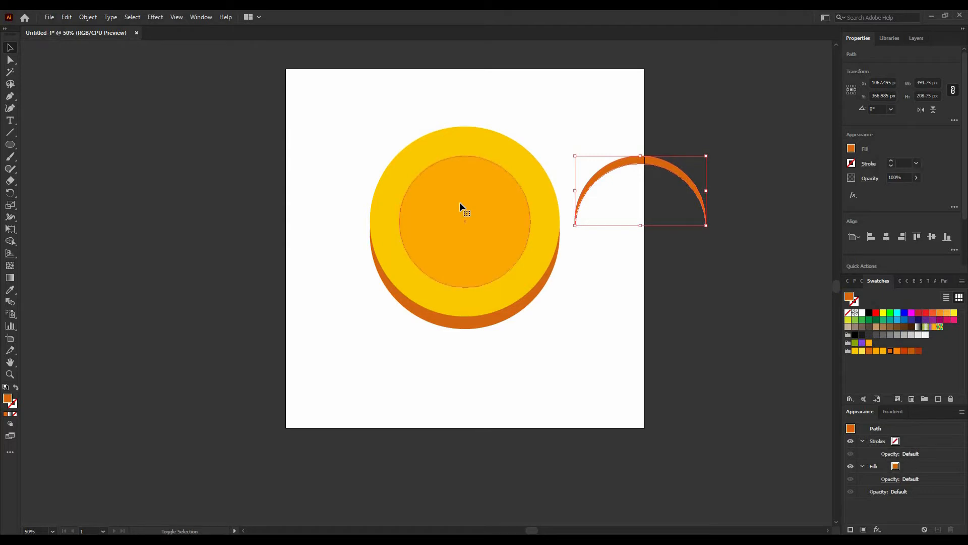
pyautogui.keyDown('shift'); pyautogui.click(492, 196); pyautogui.keyUp('shift')
pyautogui.click(492, 200)
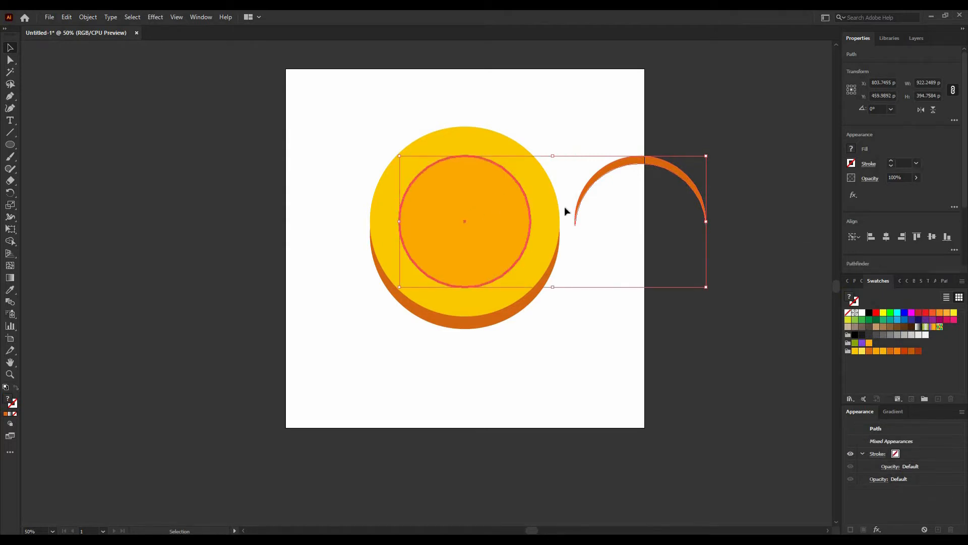
pyautogui.click(891, 236)
pyautogui.click(624, 215)
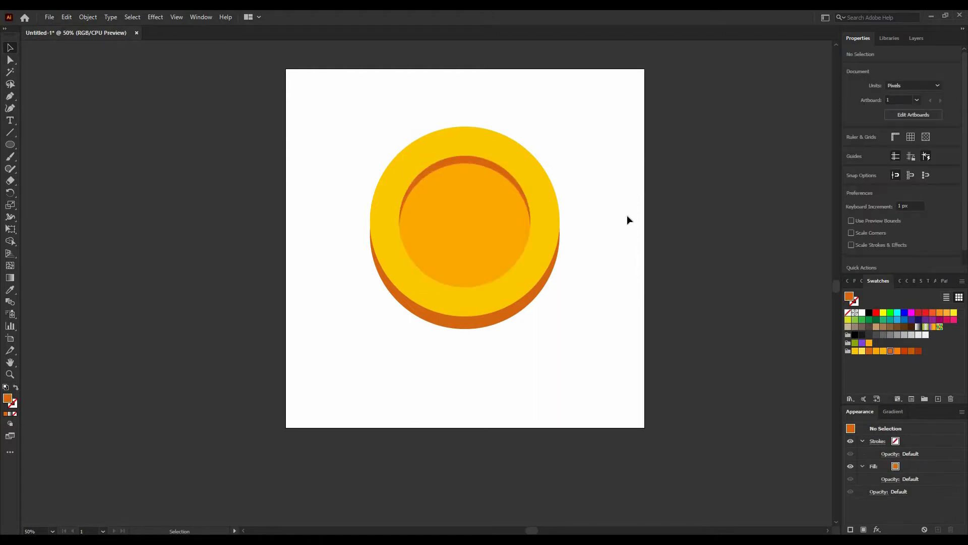
# Copy the yellow face circle beside the coin, duplicate it diagonally up and right, and keep only their leaf-shaped overlap using Shape Builder.
pyautogui.click(543, 251)
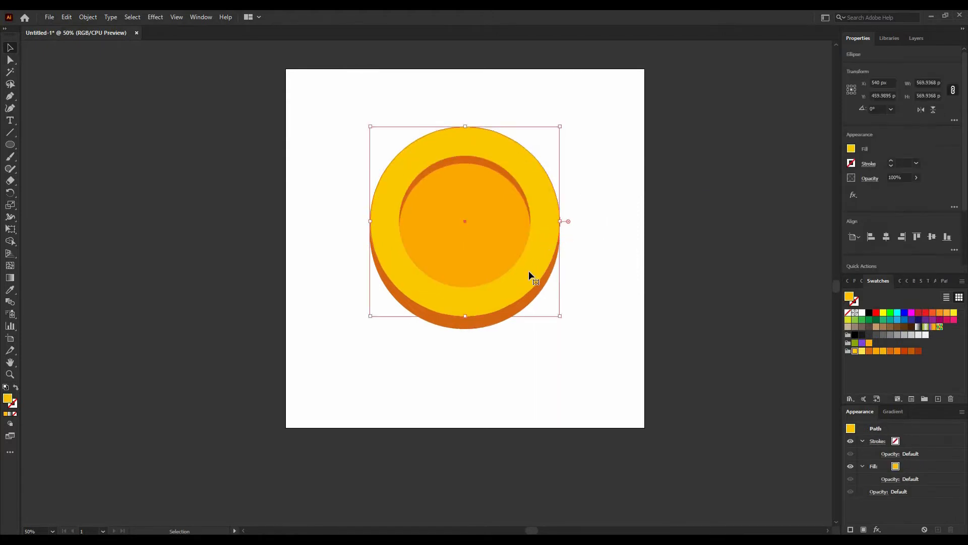
pyautogui.moveTo(528, 271); pyautogui.dragTo(739, 271)
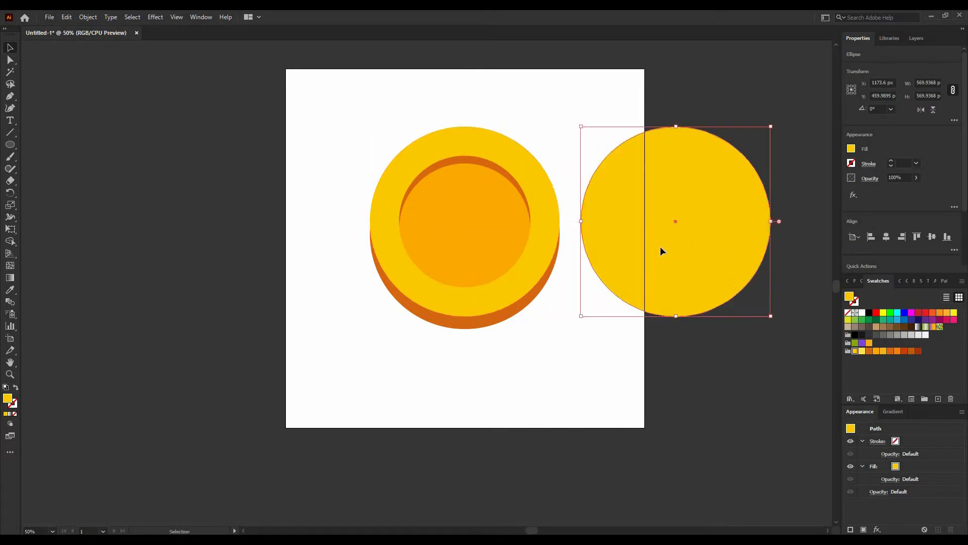
pyautogui.moveTo(661, 253); pyautogui.dragTo(720, 174)
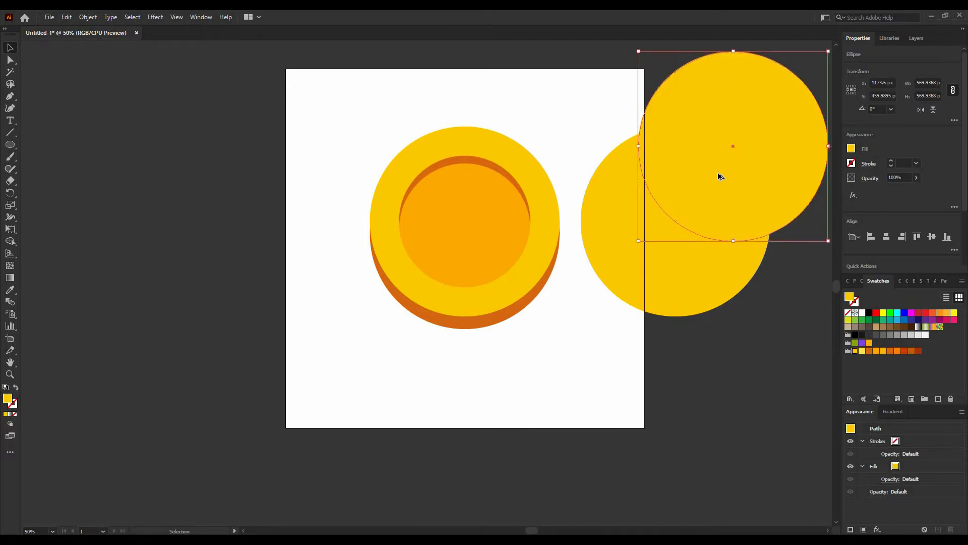
pyautogui.keyDown('shift'); pyautogui.click(622, 264); pyautogui.keyUp('shift')
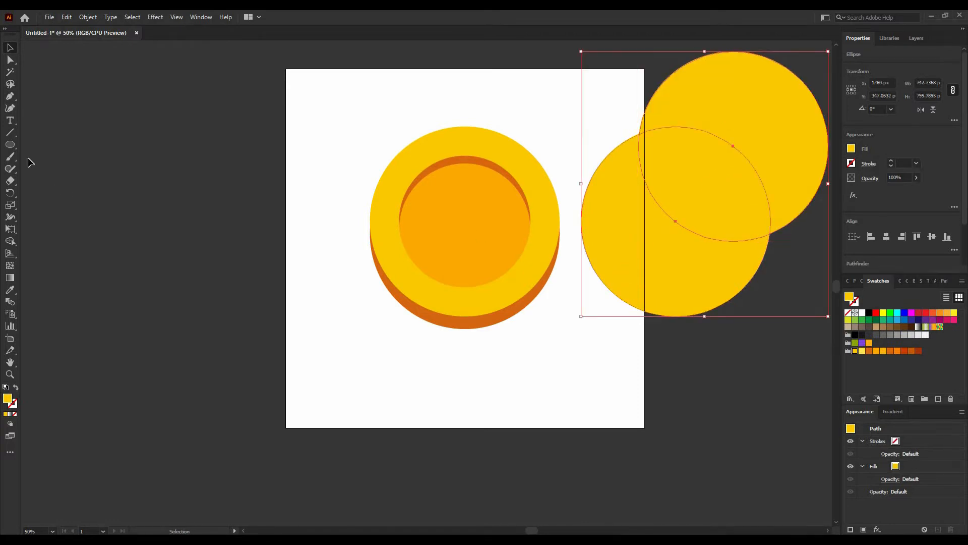
pyautogui.click(11, 241)
pyautogui.keyDown('alt'); pyautogui.click(653, 247); pyautogui.keyUp('alt')
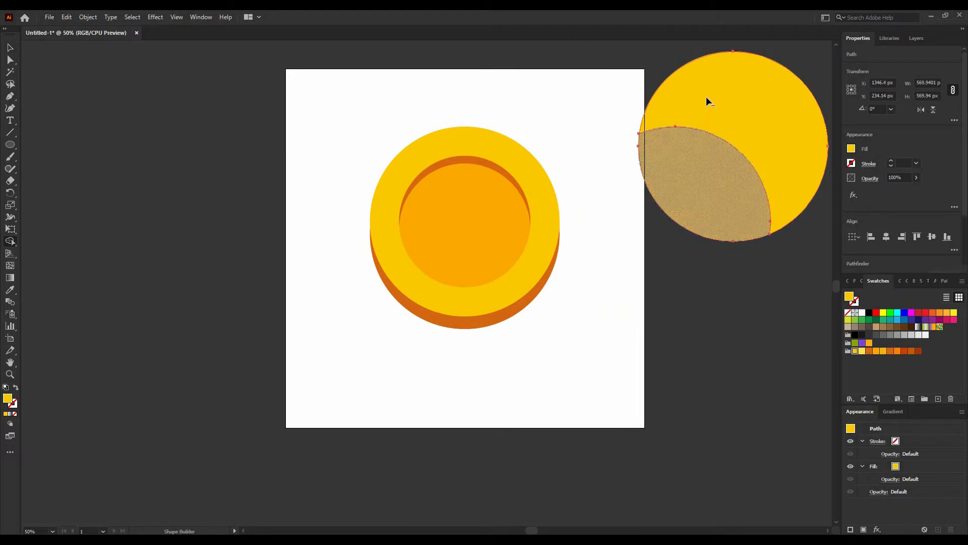
pyautogui.keyDown('alt'); pyautogui.click(707, 100); pyautogui.keyUp('alt')
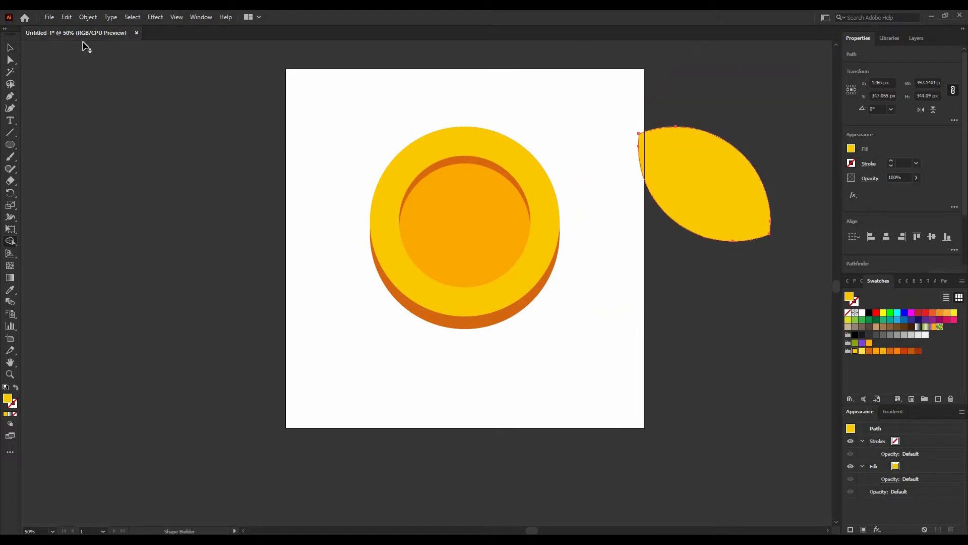
pyautogui.click(9, 47)
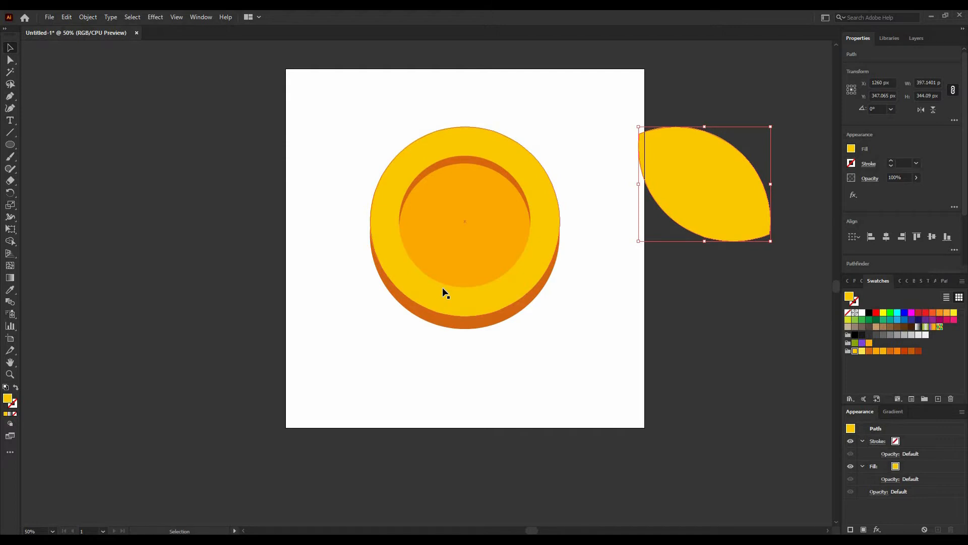
# Fill the leaf shape with the light yellow R=253 G=230 B=83 swatch and lower its opacity to 47%.
pyautogui.click(862, 350)
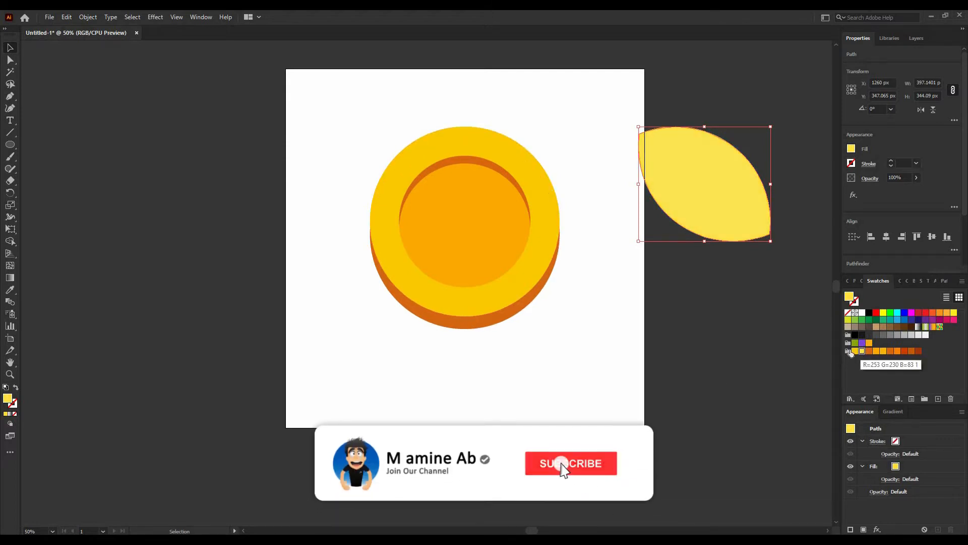
pyautogui.click(916, 177)
pyautogui.moveTo(907, 189); pyautogui.dragTo(896, 189)
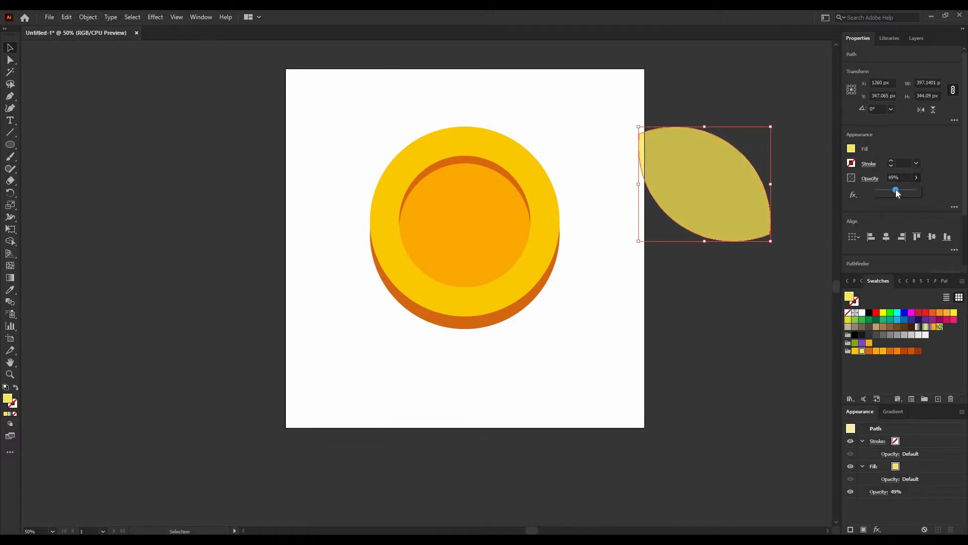
# Align the light yellow leaf shape to the right edge of the yellow face circle as the key object.
pyautogui.keyDown('shift'); pyautogui.click(534, 196); pyautogui.keyUp('shift')
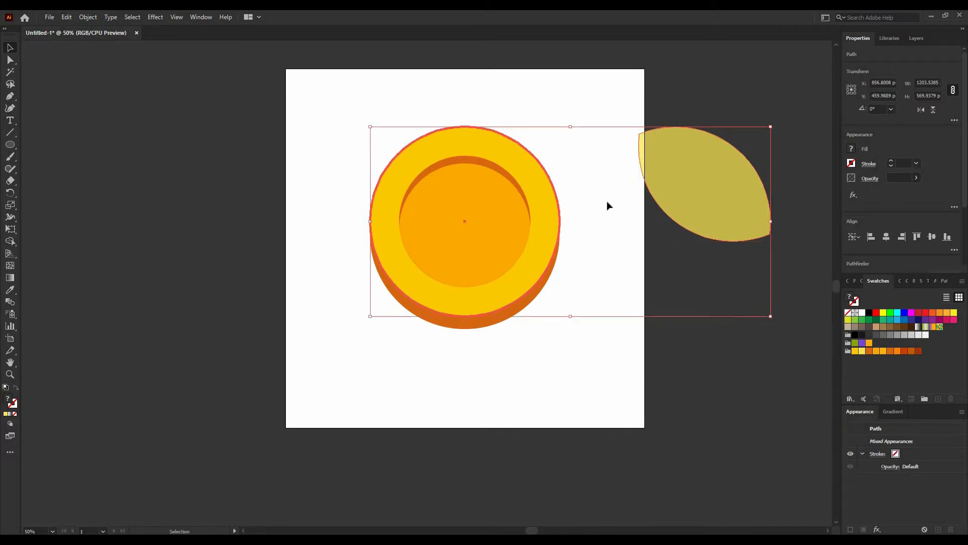
pyautogui.click(899, 238)
pyautogui.click(632, 207)
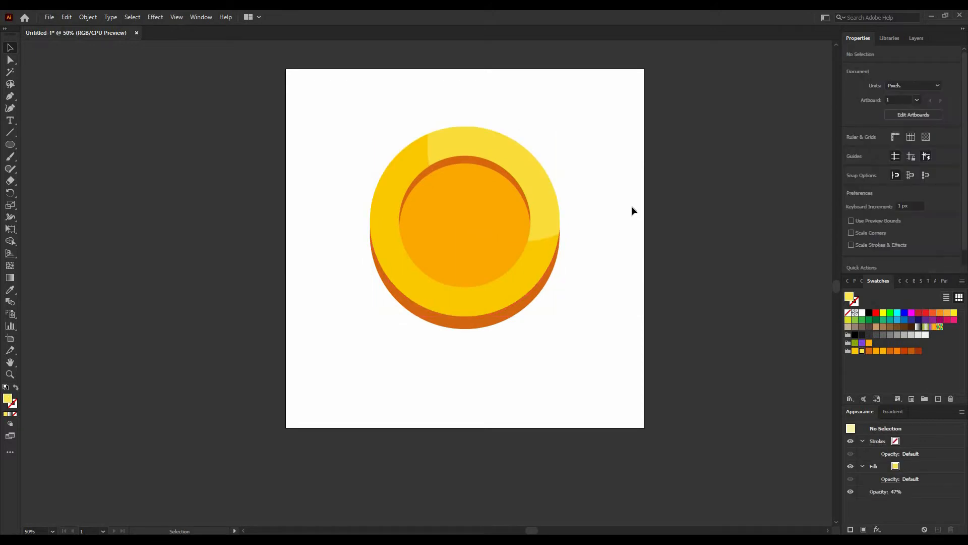
# Bring the light yellow highlight to the front of the coin and set its blending mode to Screen.
pyautogui.rightClick(541, 204)
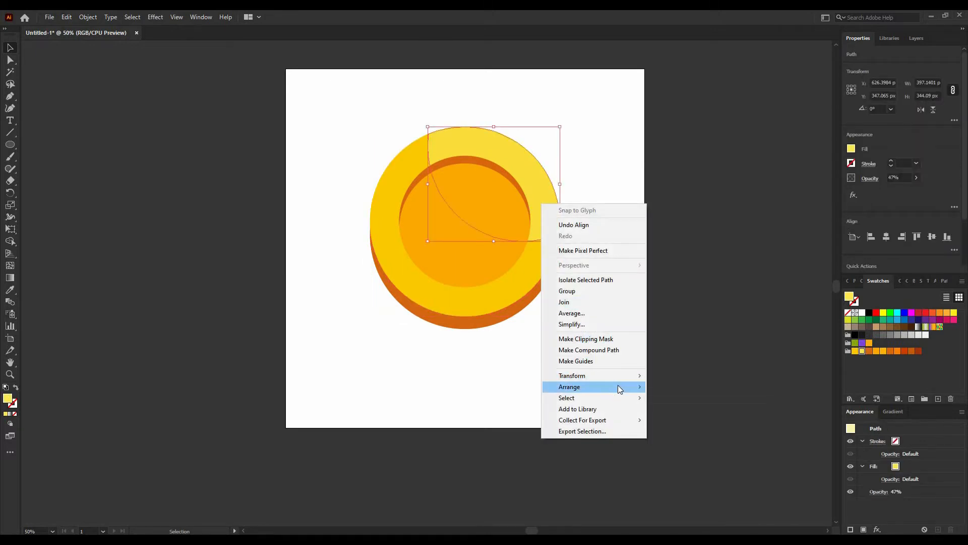
pyautogui.click(651, 386)
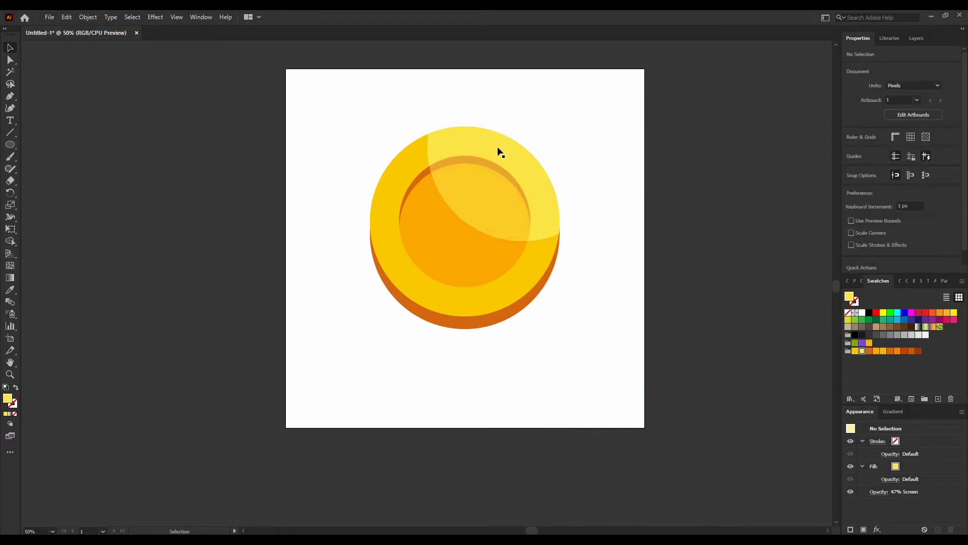
pyautogui.click(501, 152)
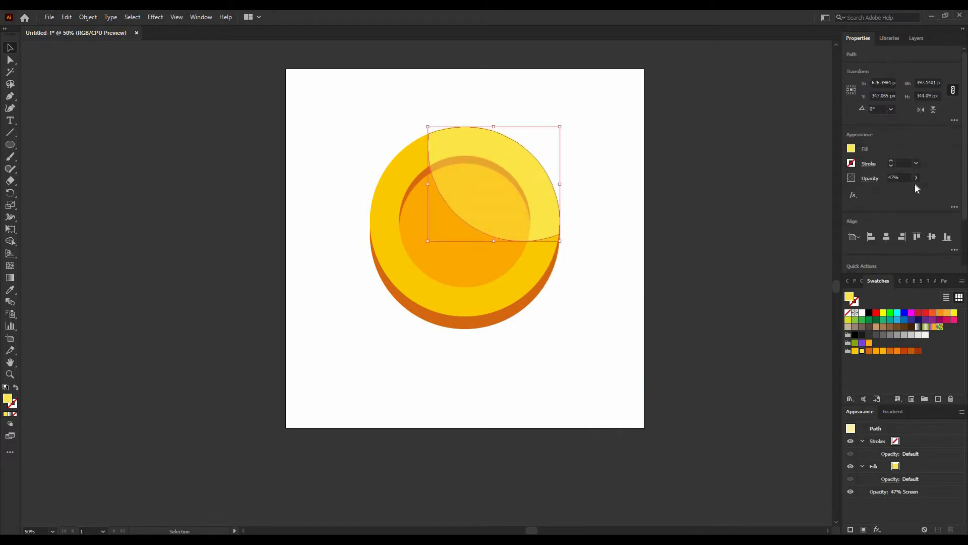
pyautogui.click(869, 178)
pyautogui.click(786, 196)
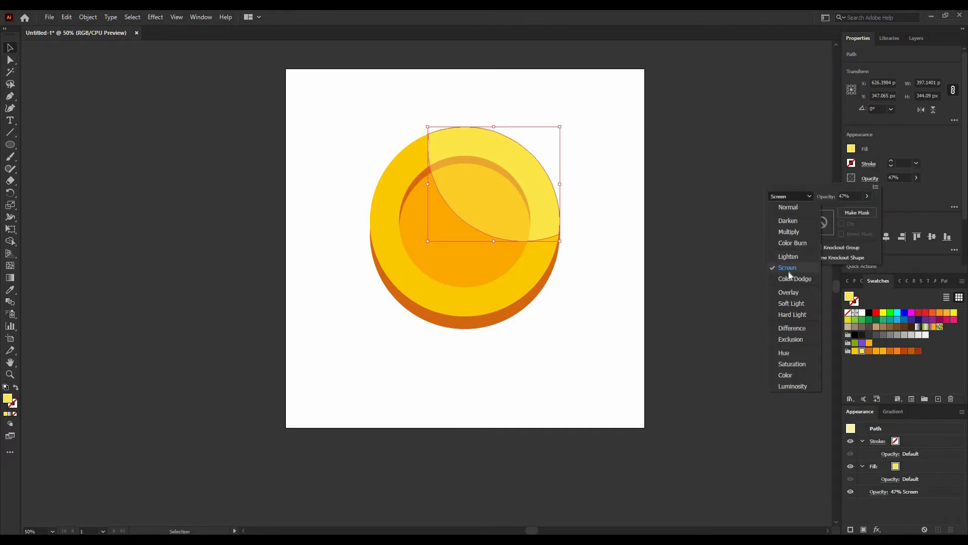
pyautogui.click(787, 268)
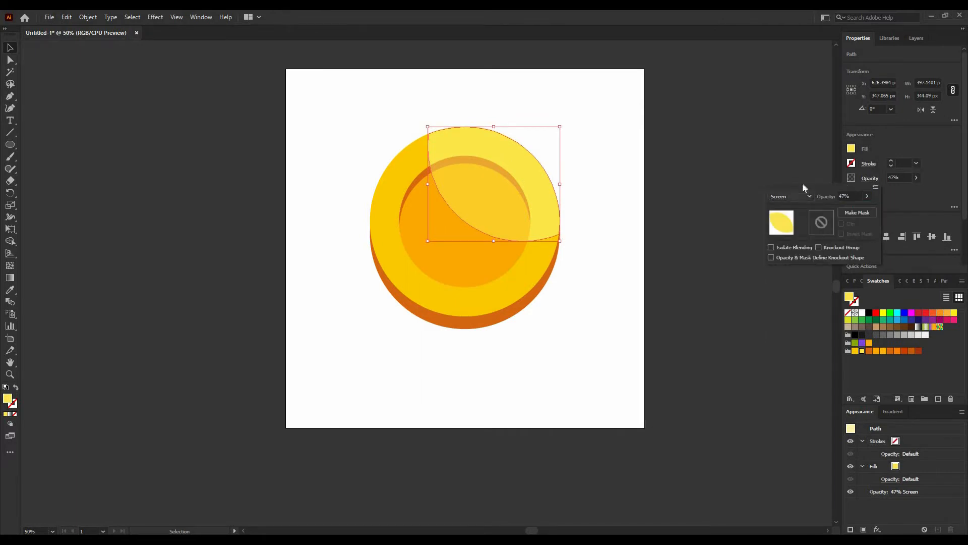
# Set the highlight's opacity to 21%.
pyautogui.click(901, 177)
pyautogui.click(898, 178)
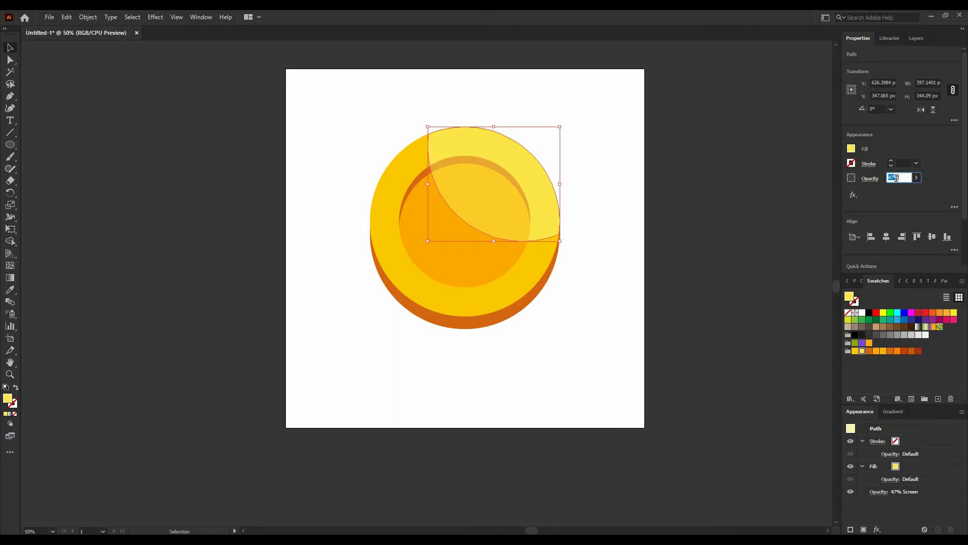
pyautogui.write('21')
pyautogui.click(607, 209)
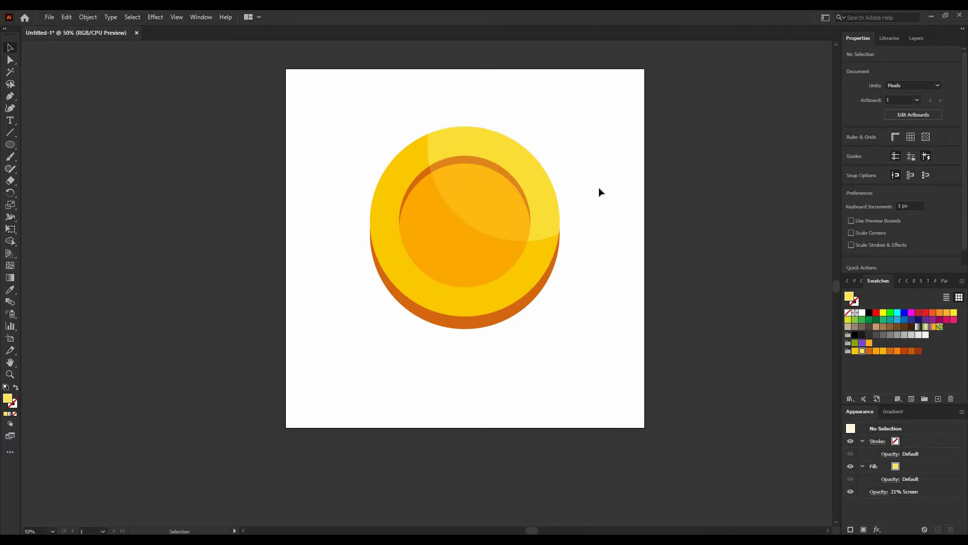
# Add a "$" in Open Sans Extrabold beside the coin and scale it up to about 346 pt.
pyautogui.press('t')
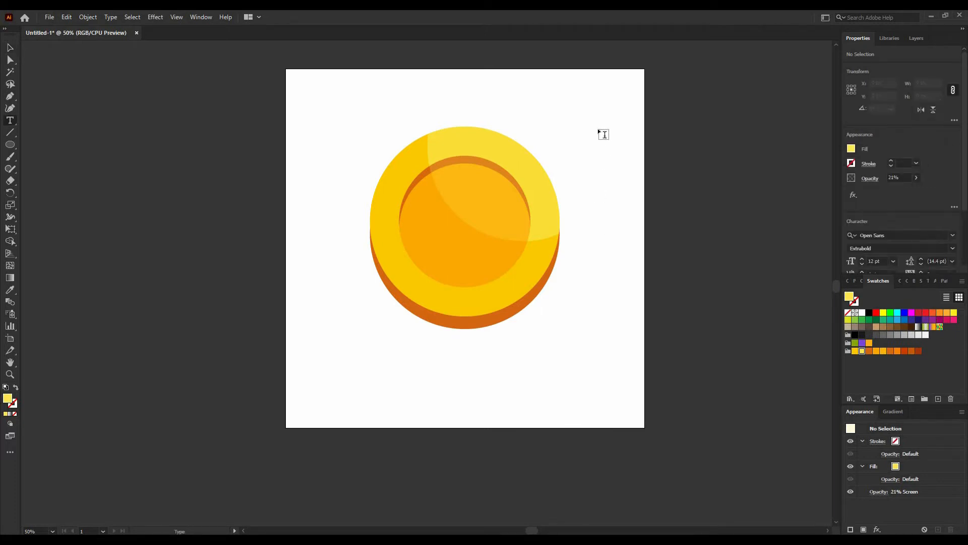
pyautogui.click(597, 142)
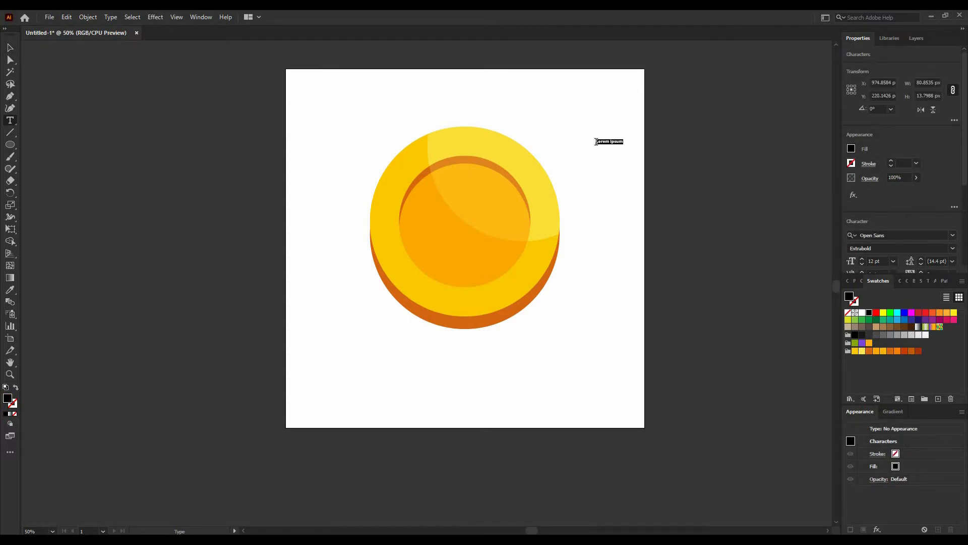
pyautogui.press('BackSpace')
pyautogui.click(11, 49)
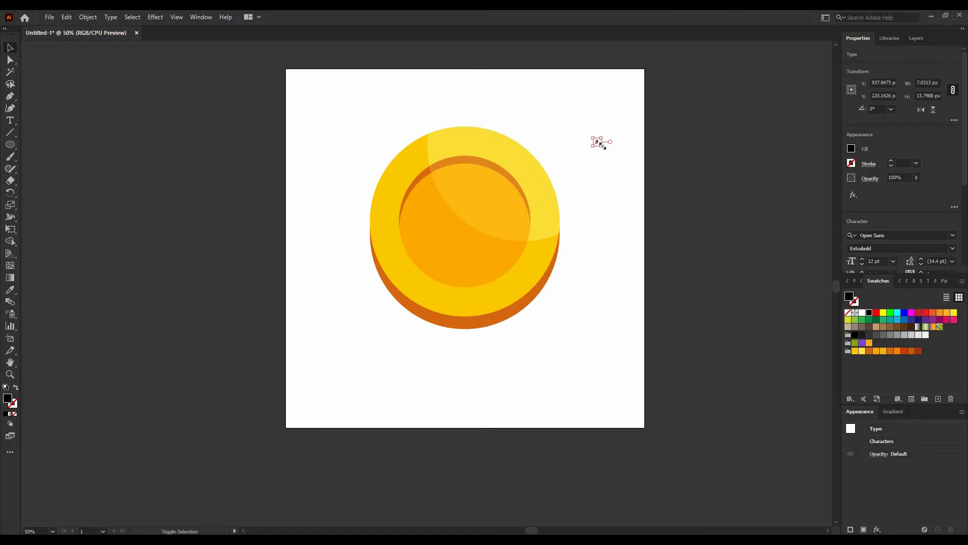
pyautogui.moveTo(599, 150); pyautogui.dragTo(612, 273)
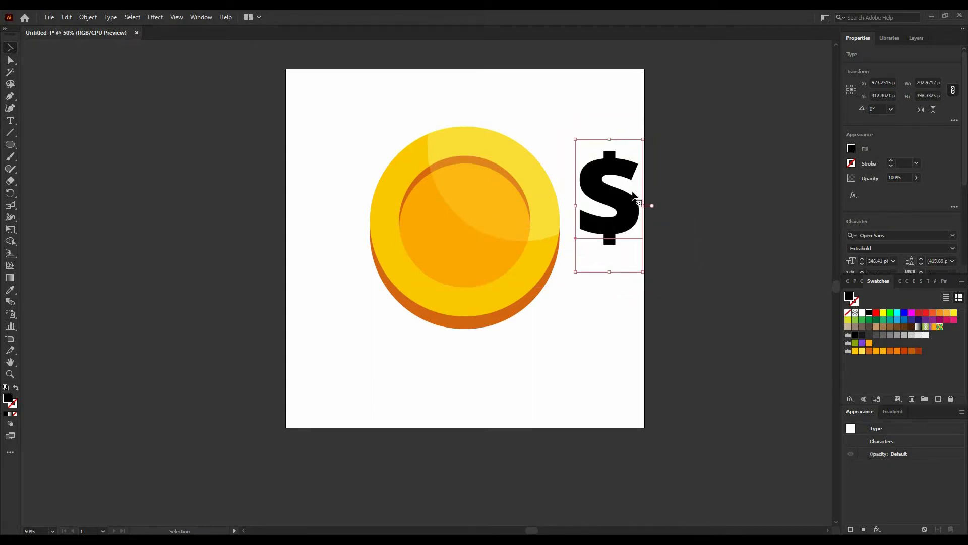
# Convert the dollar sign to outlines and fill it with the orange swatch from the coin's colour group.
pyautogui.hotkey('ctrl', 'shift', 'o')
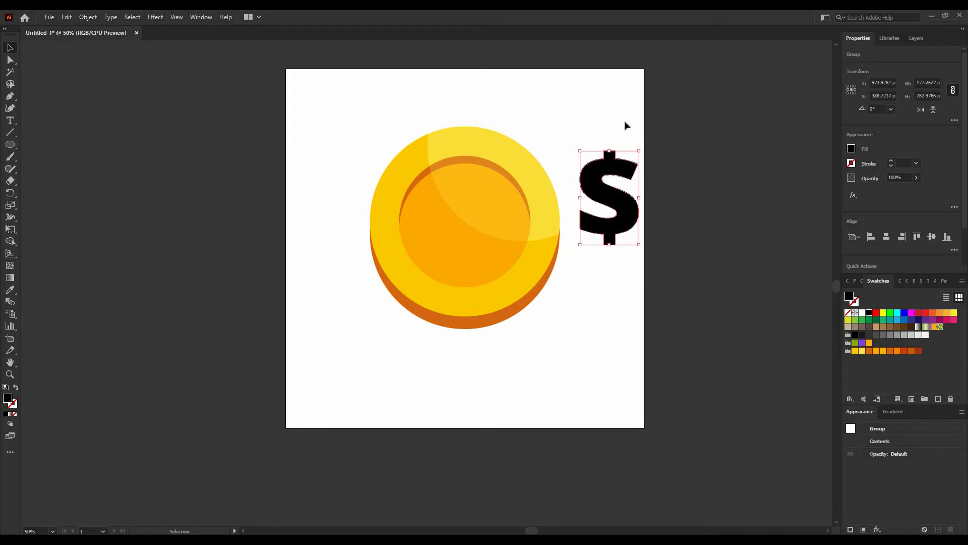
pyautogui.click(625, 125)
pyautogui.click(627, 202)
pyautogui.press('i')
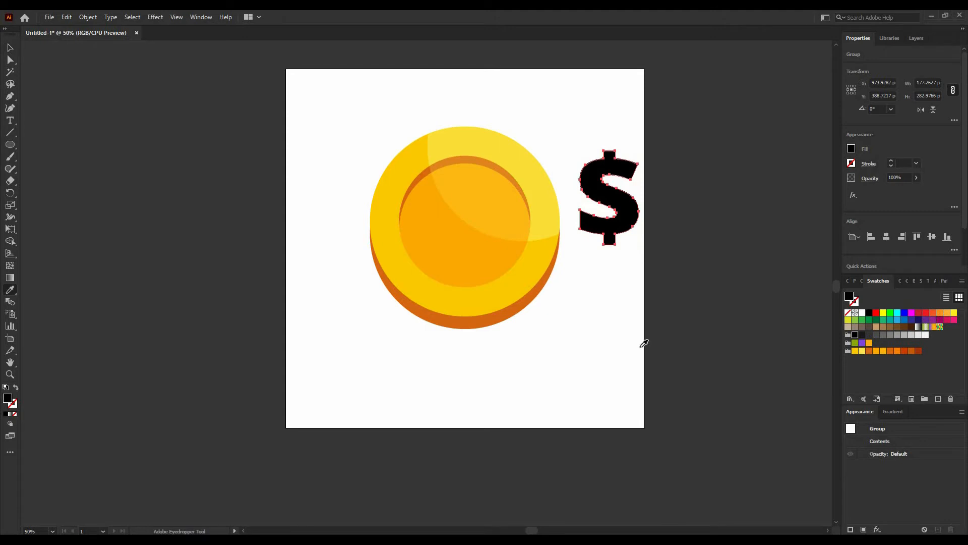
pyautogui.click(897, 351)
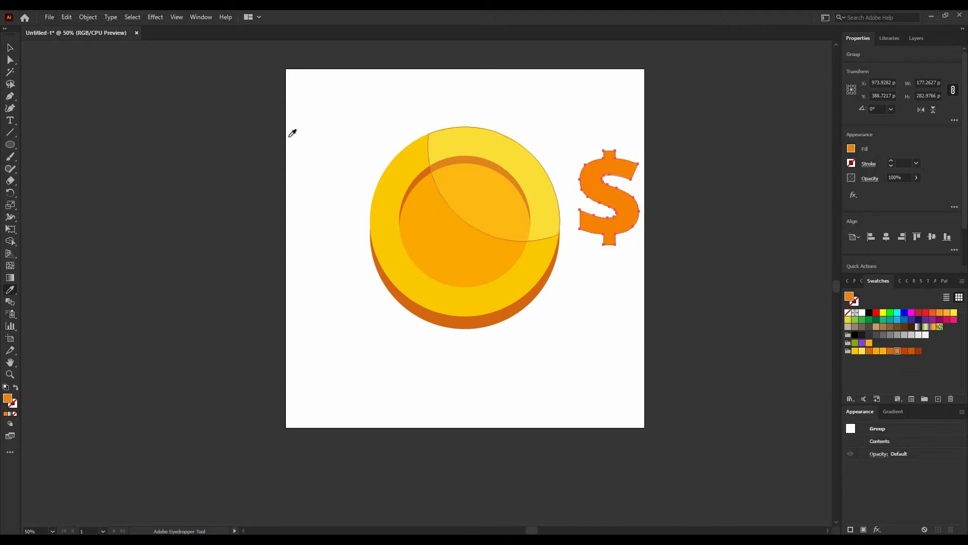
pyautogui.click(11, 48)
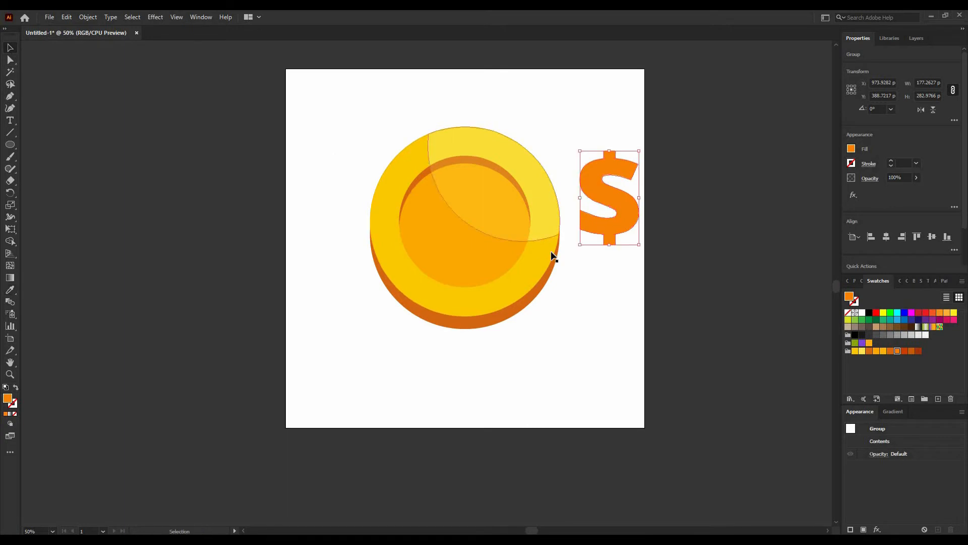
pyautogui.click(634, 274)
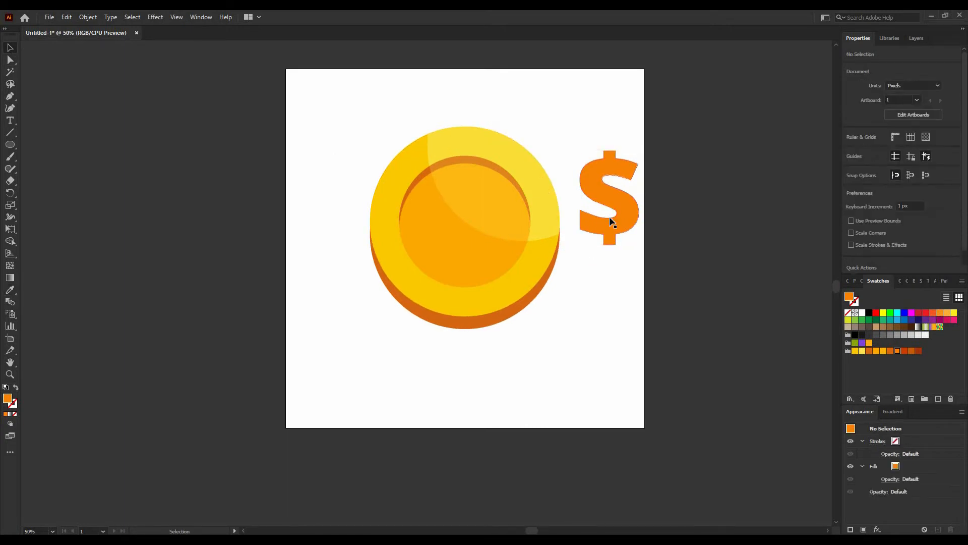
# Centre the dollar sign horizontally and vertically on the coin's inner circle, using the circle as the key object.
pyautogui.click(464, 254)
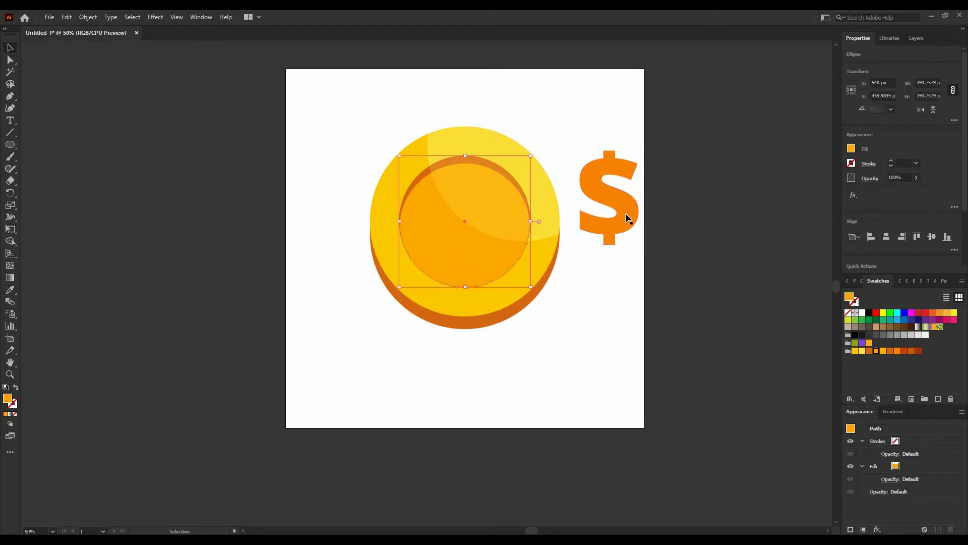
pyautogui.keyDown('shift'); pyautogui.click(634, 216); pyautogui.keyUp('shift')
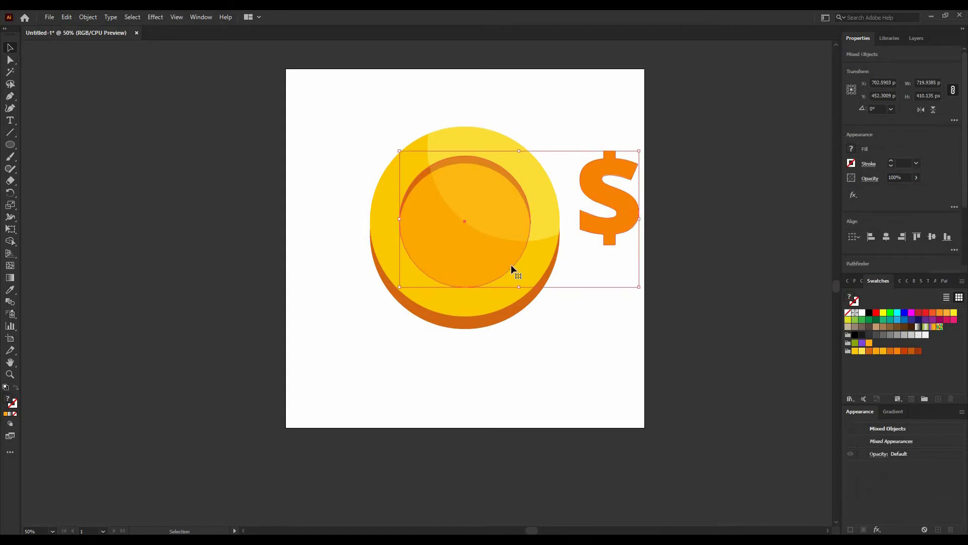
pyautogui.click(461, 257)
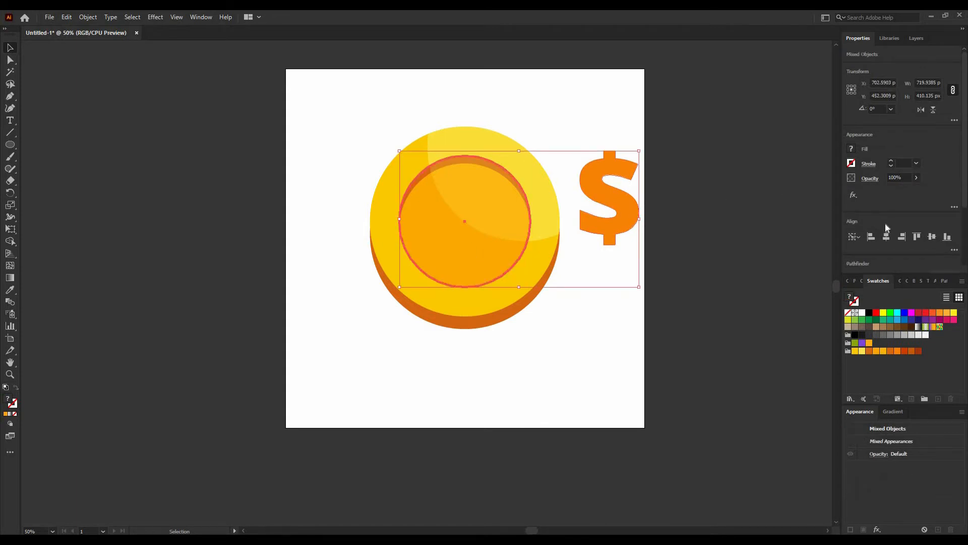
pyautogui.click(886, 237)
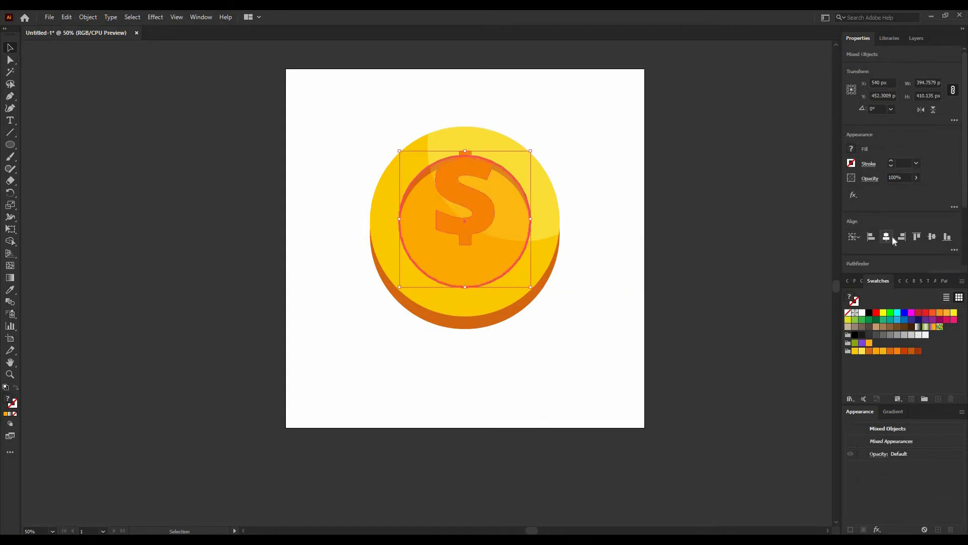
pyautogui.click(933, 238)
pyautogui.click(654, 236)
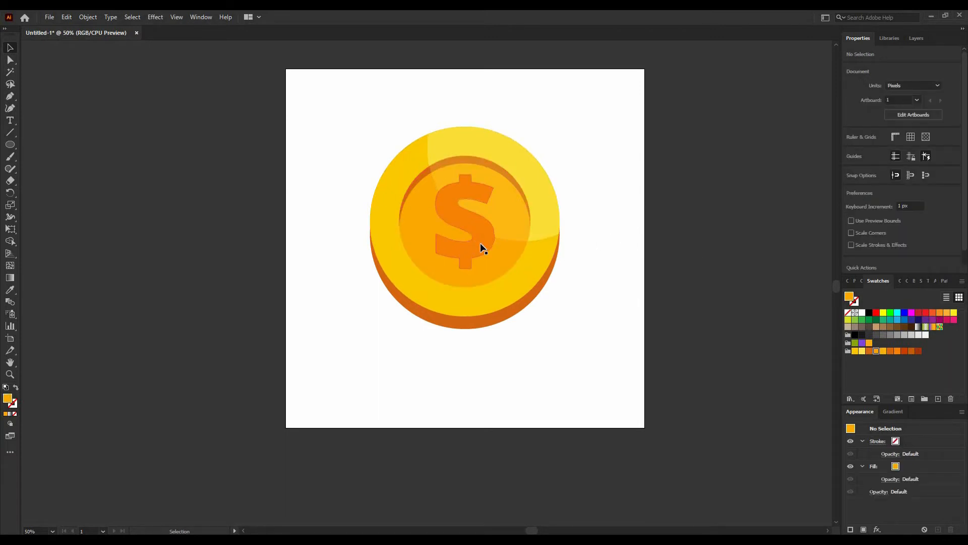
# Place a copy of the dollar sign beside the coin and duplicate it about 9.5 px further right and down.
pyautogui.moveTo(480, 244); pyautogui.dragTo(610, 264)
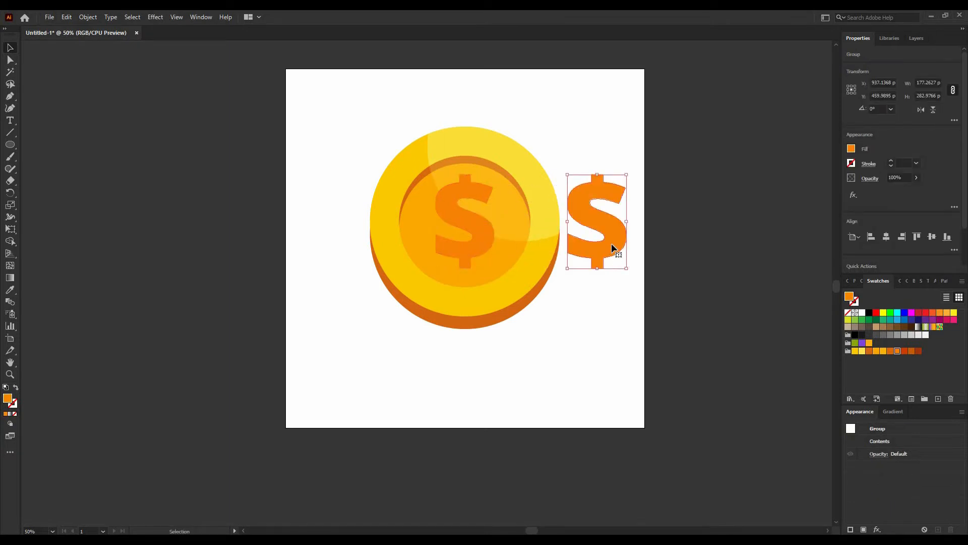
pyautogui.moveTo(613, 247); pyautogui.dragTo(619, 248)
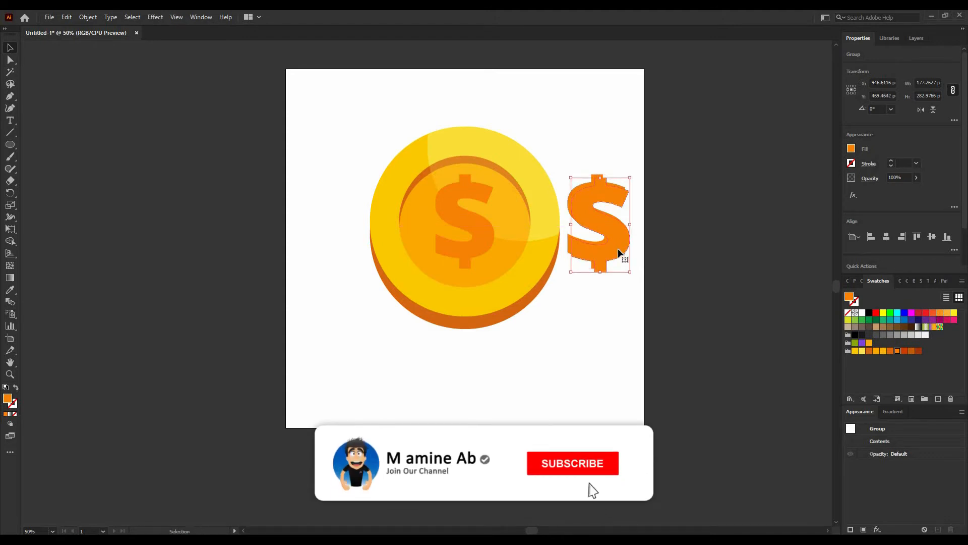
# Use Shape Builder on the two overlapping dollar signs to remove their overlap and outer slivers, keeping only the upper-left slivers.
pyautogui.keyDown('shift'); pyautogui.click(591, 267); pyautogui.keyUp('shift')
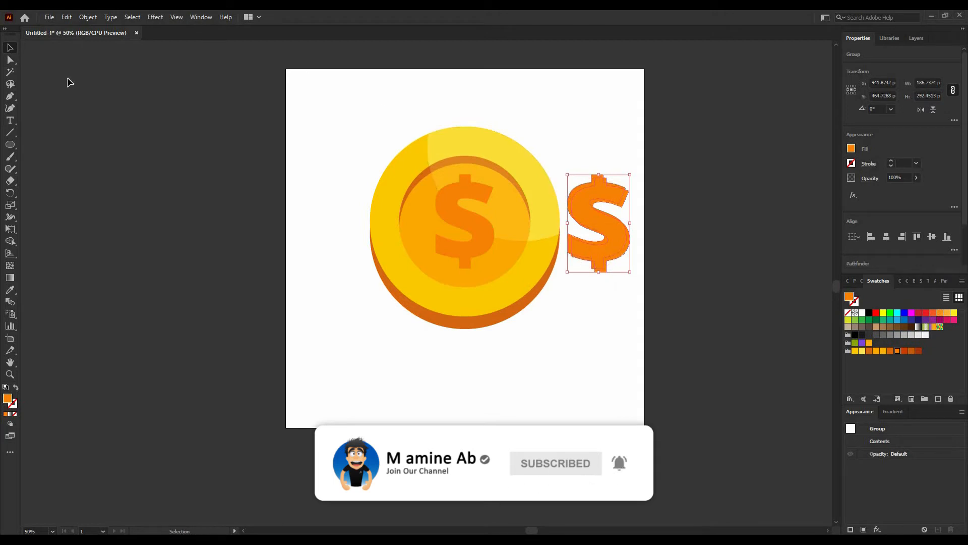
pyautogui.click(10, 241)
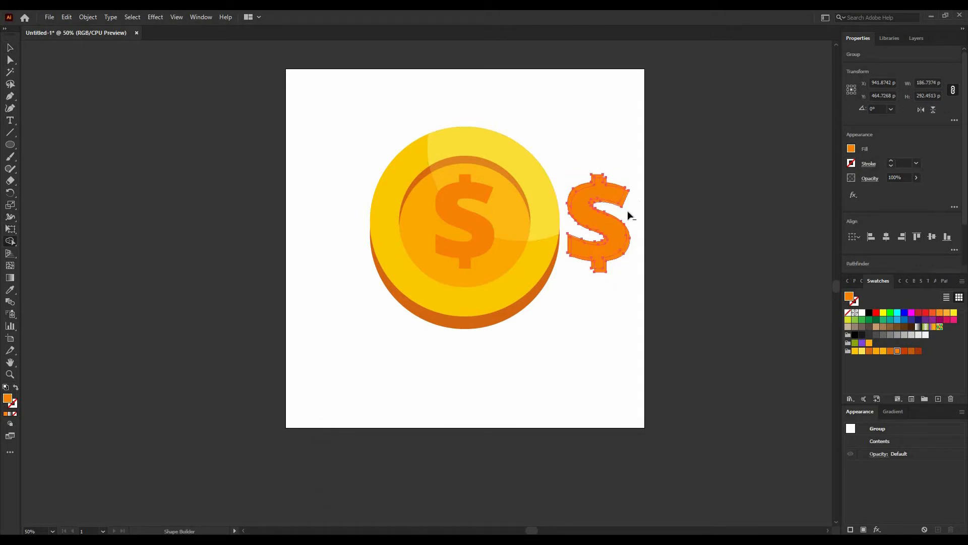
pyautogui.moveTo(618, 204); pyautogui.dragTo(608, 191)
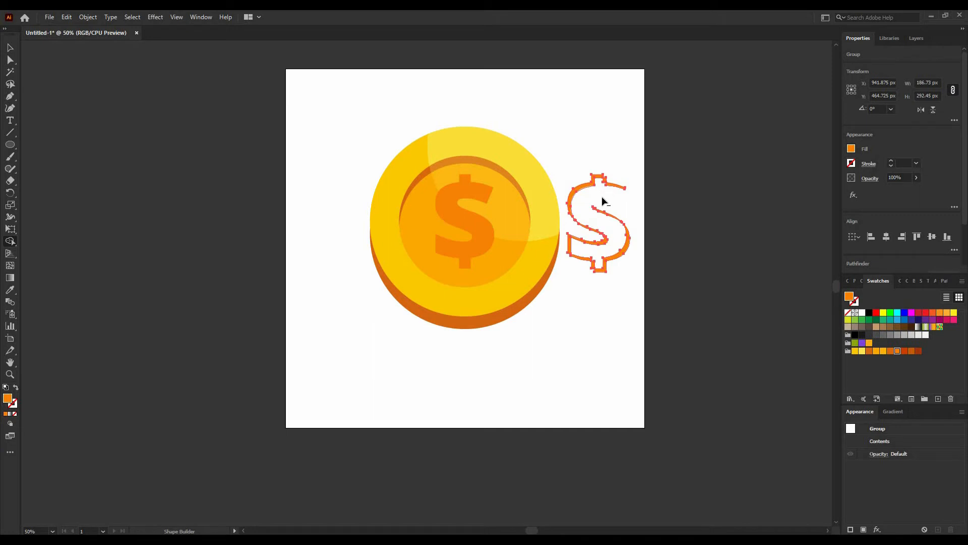
pyautogui.moveTo(597, 186); pyautogui.dragTo(620, 174)
pyautogui.moveTo(641, 262); pyautogui.dragTo(618, 253)
pyautogui.keyDown('alt'); pyautogui.click(590, 222); pyautogui.keyUp('alt')
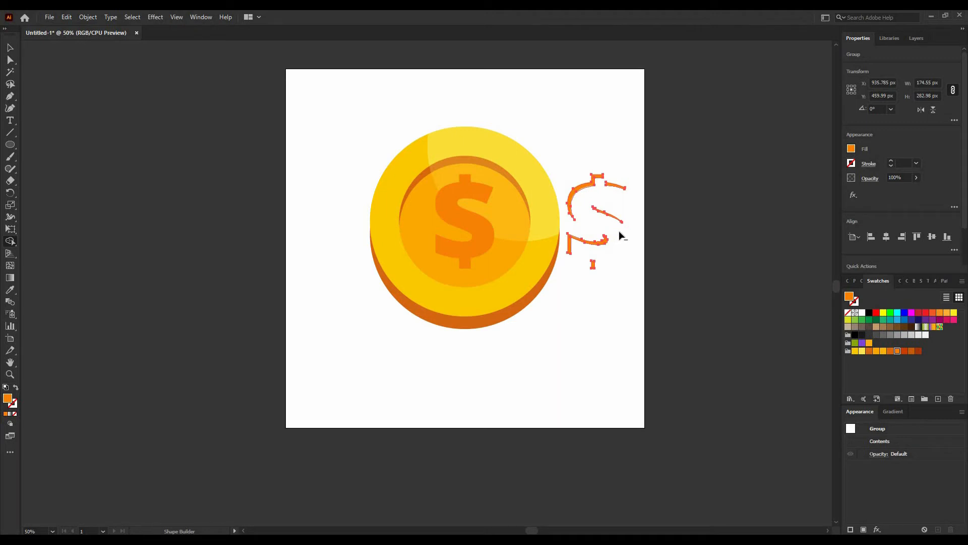
pyautogui.click(10, 48)
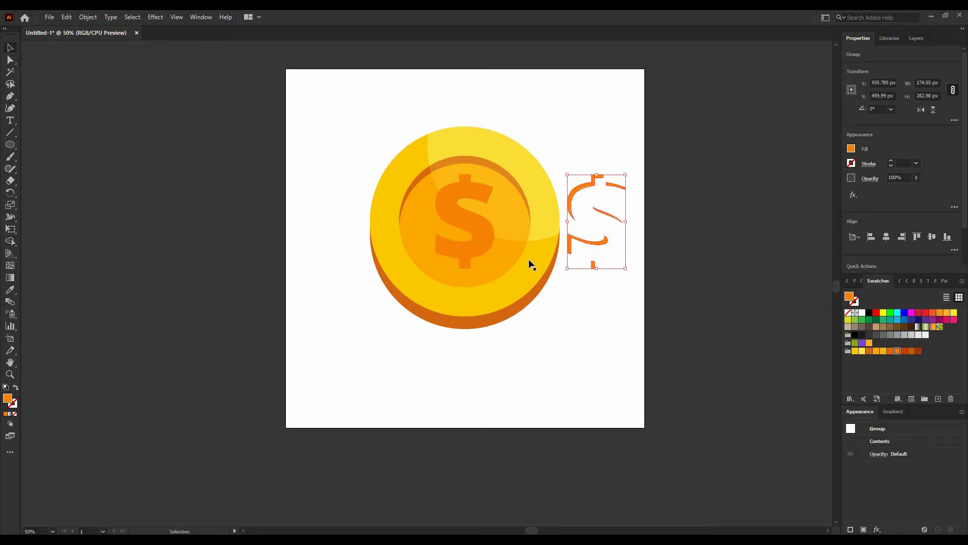
# Fill the dollar-sign slivers with the dark red-orange swatch.
pyautogui.click(905, 350)
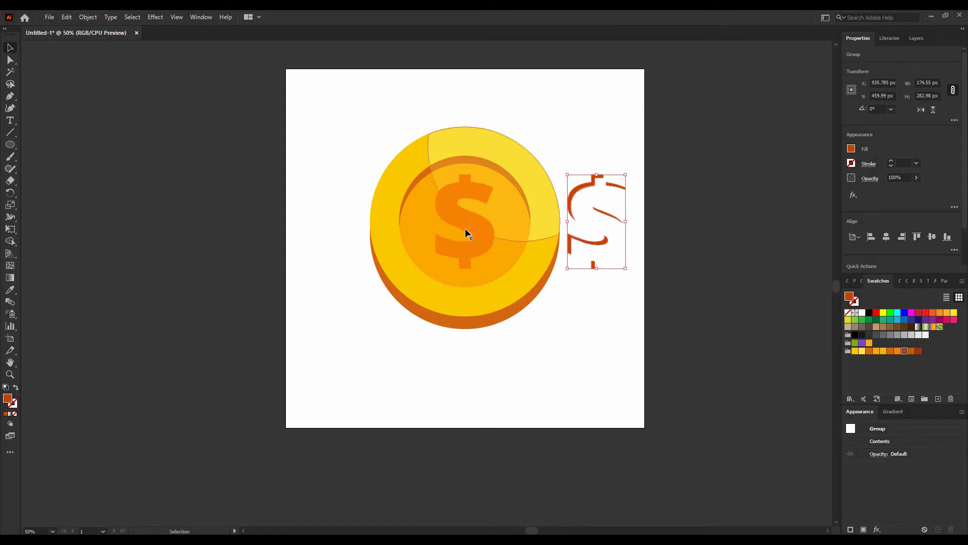
pyautogui.hotkey('ctrl', 'shift', 'b')
pyautogui.rightClick(587, 211)
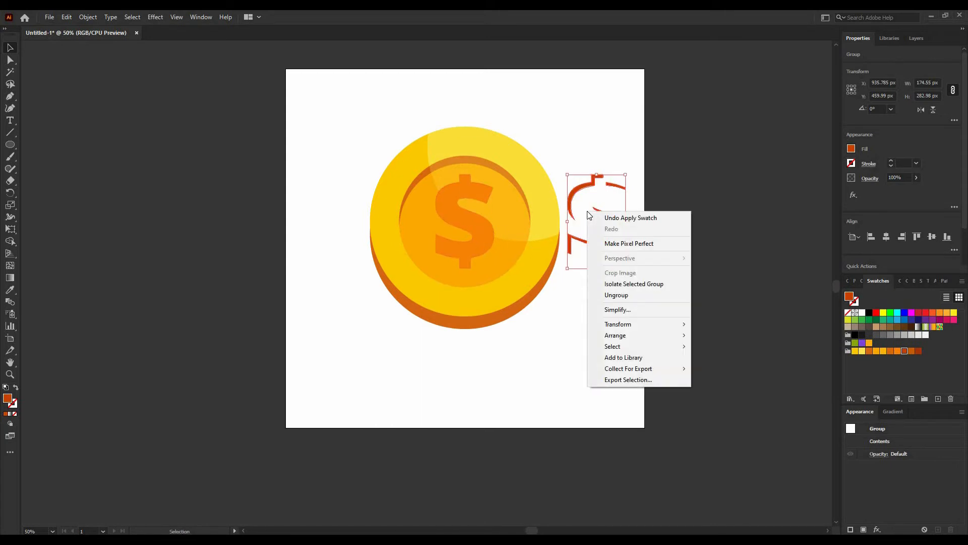
pyautogui.click(591, 156)
# Align the dark slivers with the left edge of the coin's dollar sign to form its inner shadow.
pyautogui.click(582, 192)
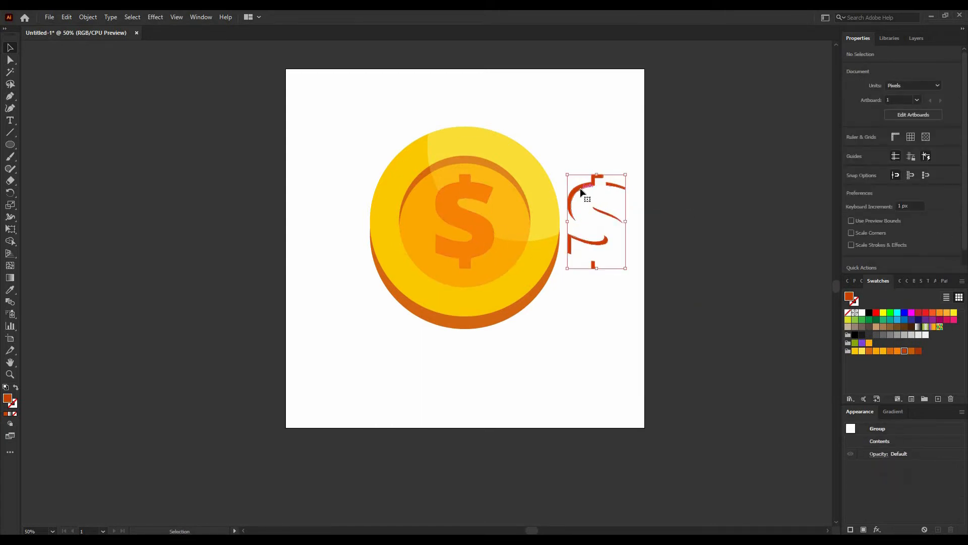
pyautogui.keyDown('shift'); pyautogui.click(452, 220); pyautogui.keyUp('shift')
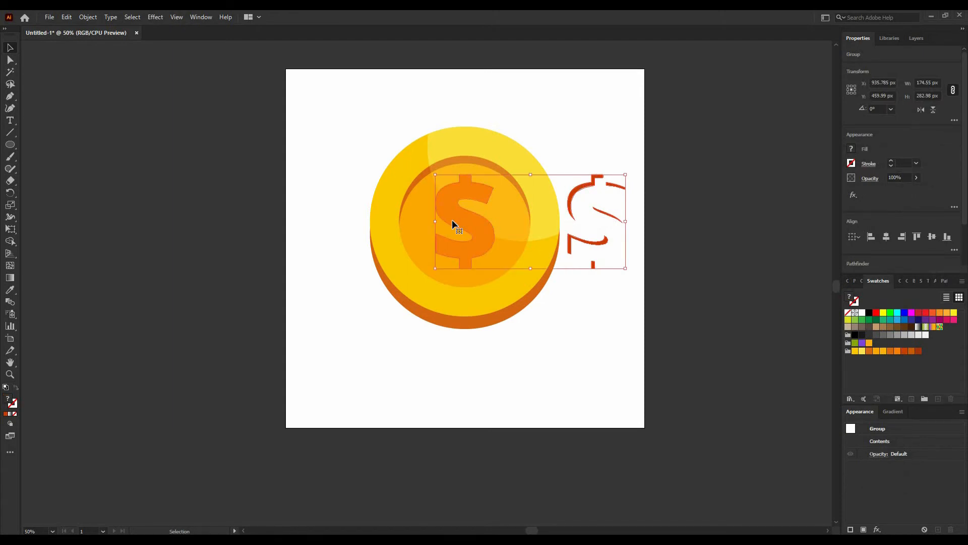
pyautogui.click(872, 238)
pyautogui.click(609, 249)
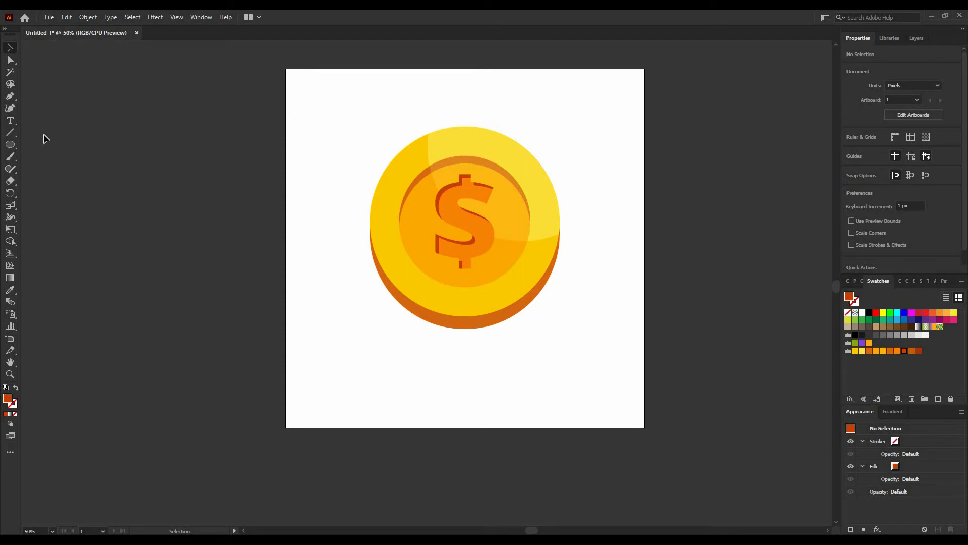
# Draw a small dark red-orange patch with the Pen tool where the dollar sign's upper stem meets its right arm.
pyautogui.click(12, 98)
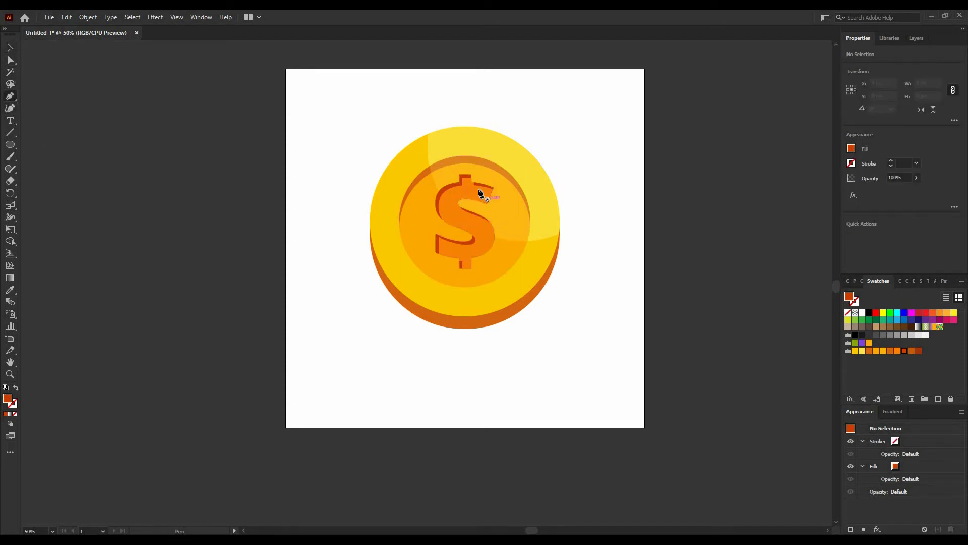
pyautogui.click(471, 182)
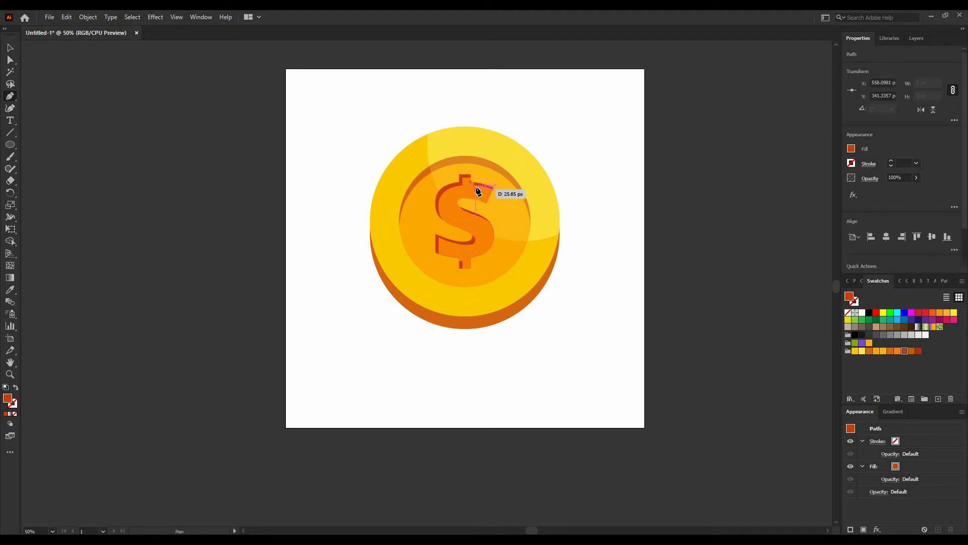
pyautogui.click(478, 188)
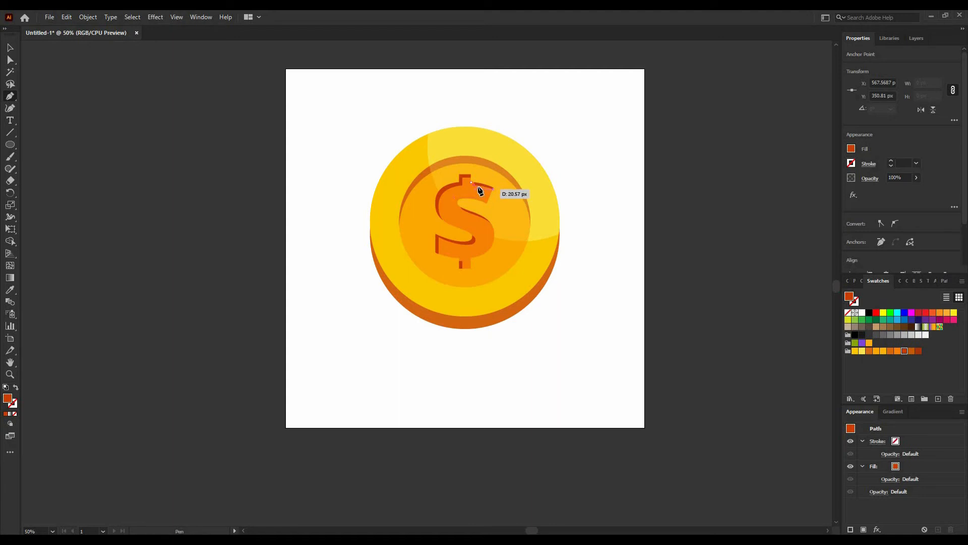
pyautogui.click(479, 189)
pyautogui.press('v')
pyautogui.click(537, 141)
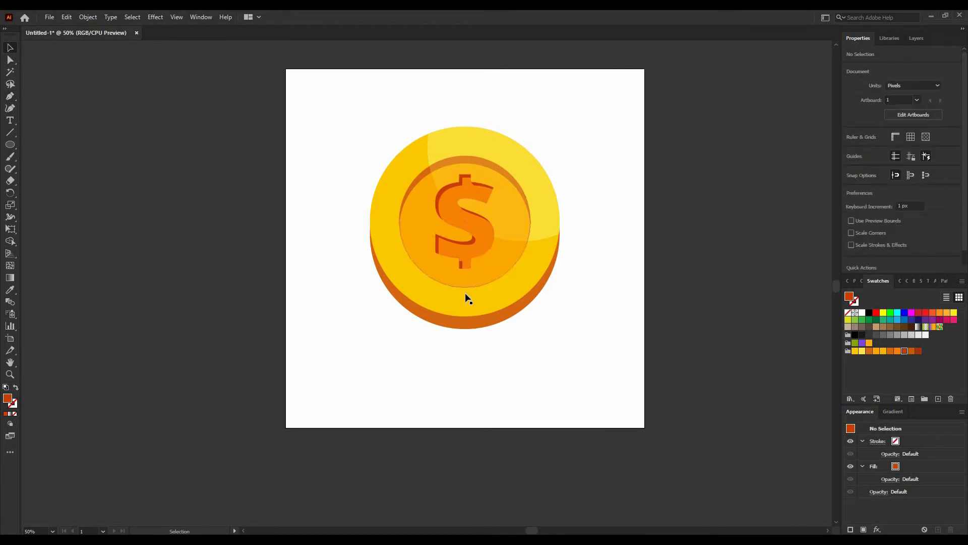
# Draw another small dark red-orange patch with the Pen tool at the shadow on the dollar sign's lower stem.
pyautogui.click(10, 97)
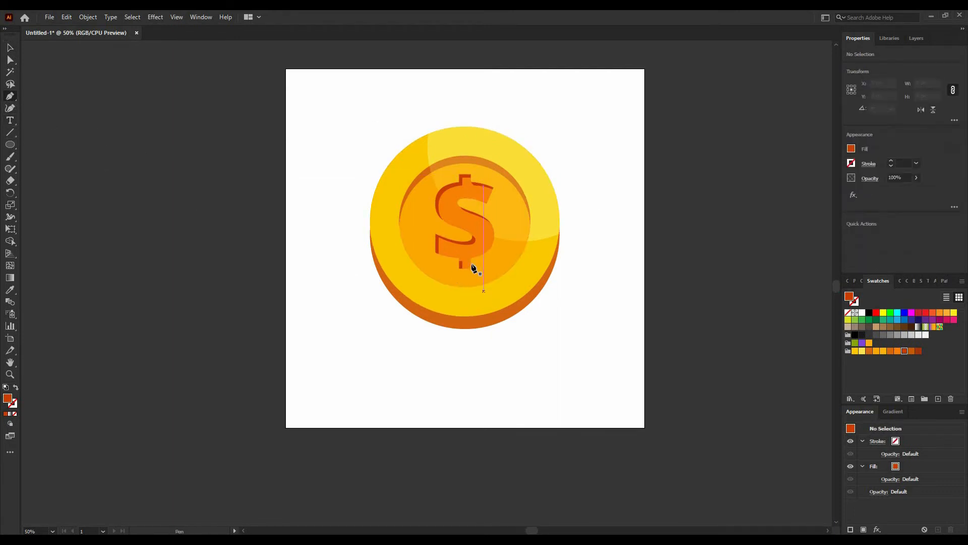
pyautogui.moveTo(461, 261); pyautogui.dragTo(528, 258)
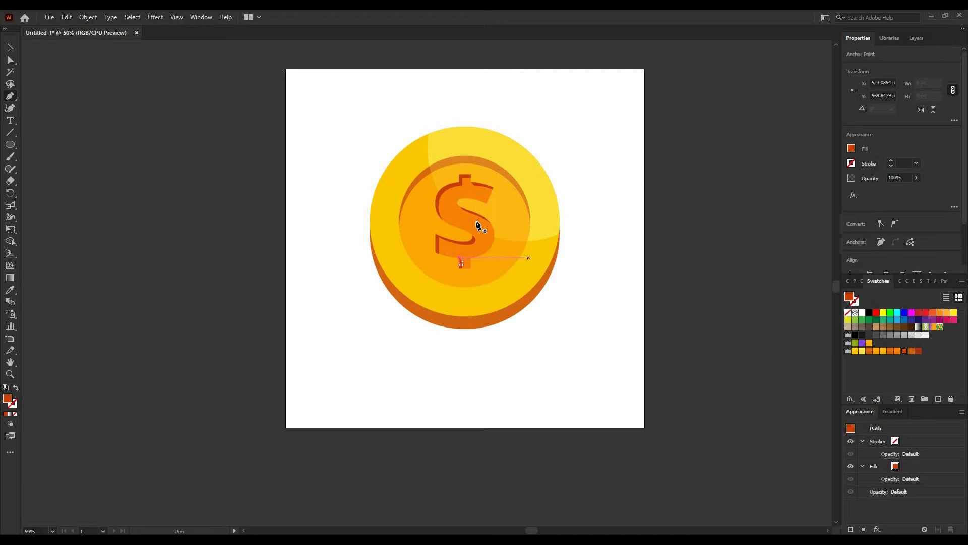
pyautogui.click(462, 263)
pyautogui.click(10, 47)
pyautogui.click(575, 174)
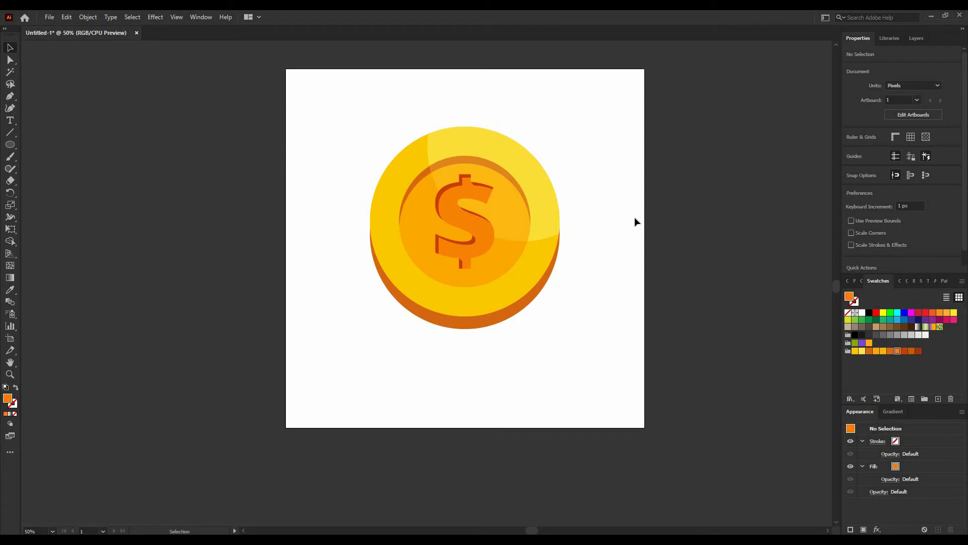
pyautogui.click(462, 222)
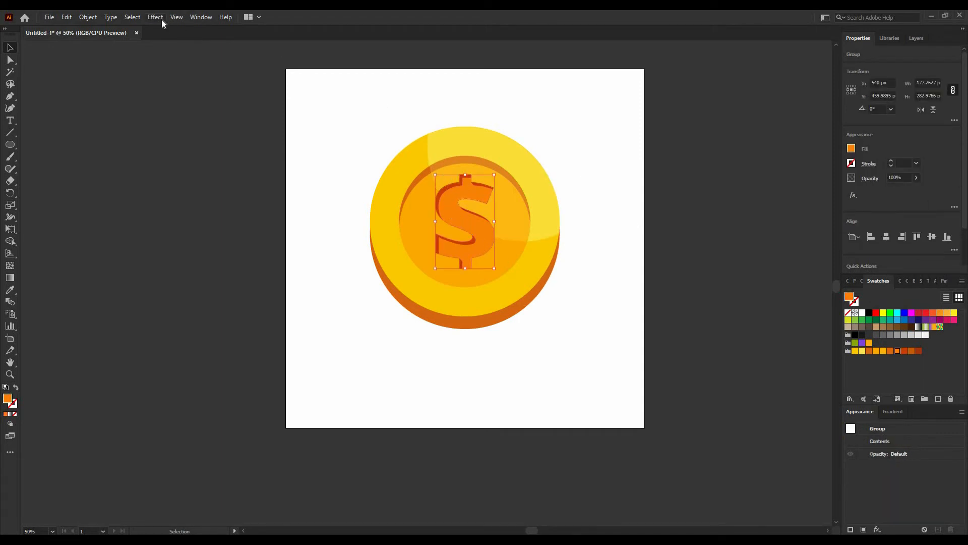
pyautogui.click(605, 266)
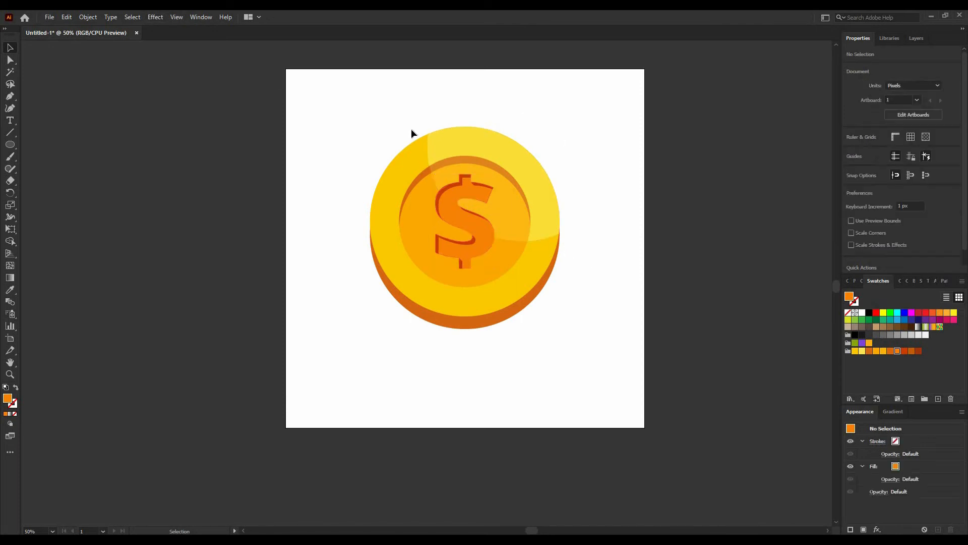
# Start a Drop Shadow effect on the coin's dollar sign group with the blend mode set to Screen.
pyautogui.click(452, 214)
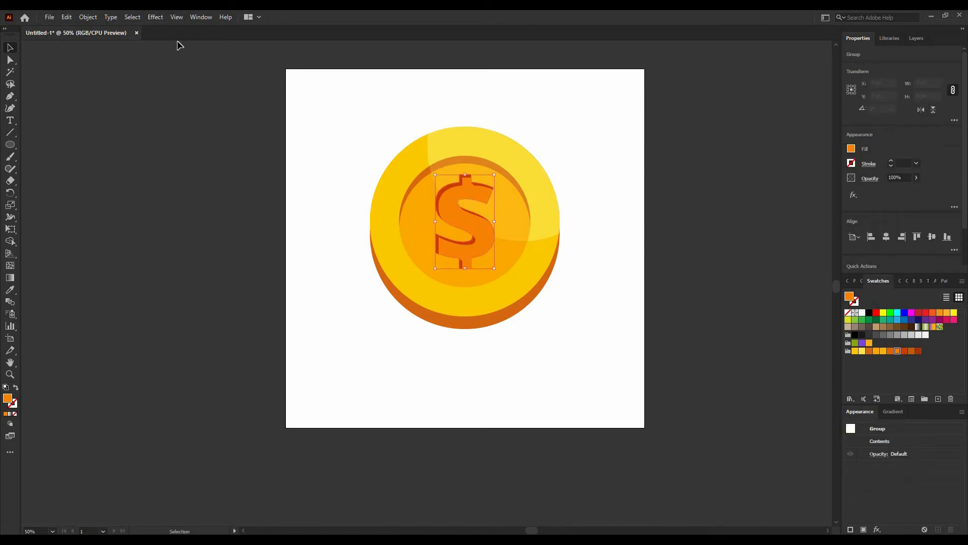
pyautogui.click(156, 16)
pyautogui.moveTo(228, 132)
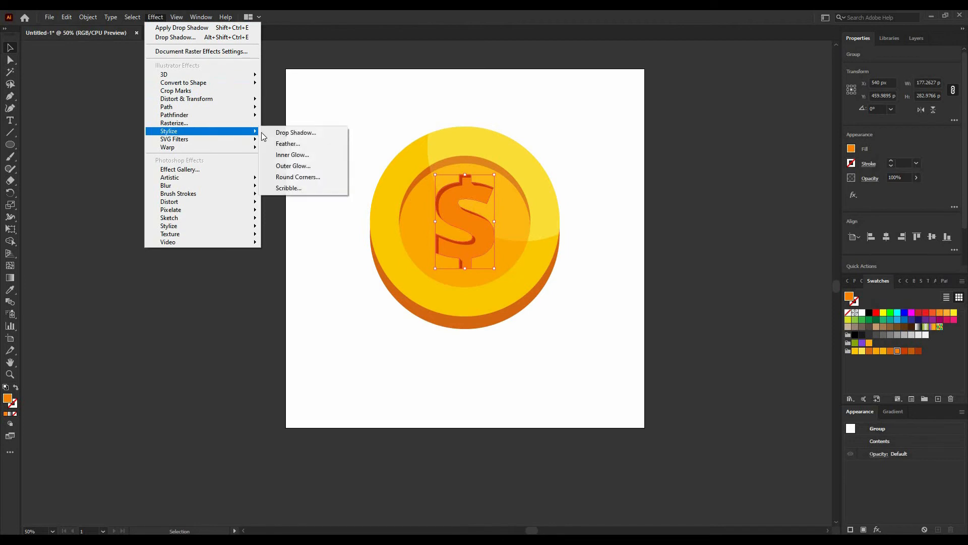
pyautogui.click(298, 132)
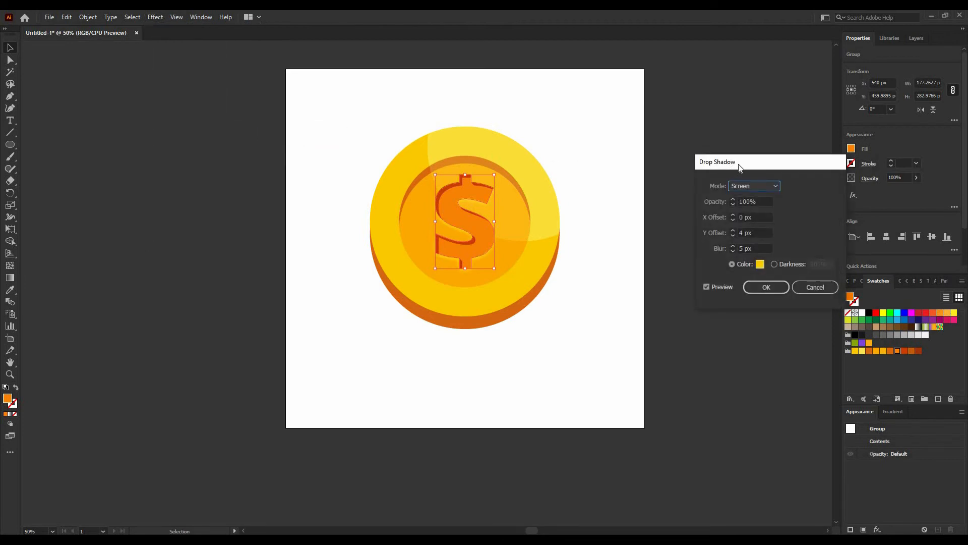
pyautogui.moveTo(740, 167); pyautogui.dragTo(644, 151)
pyautogui.click(662, 171)
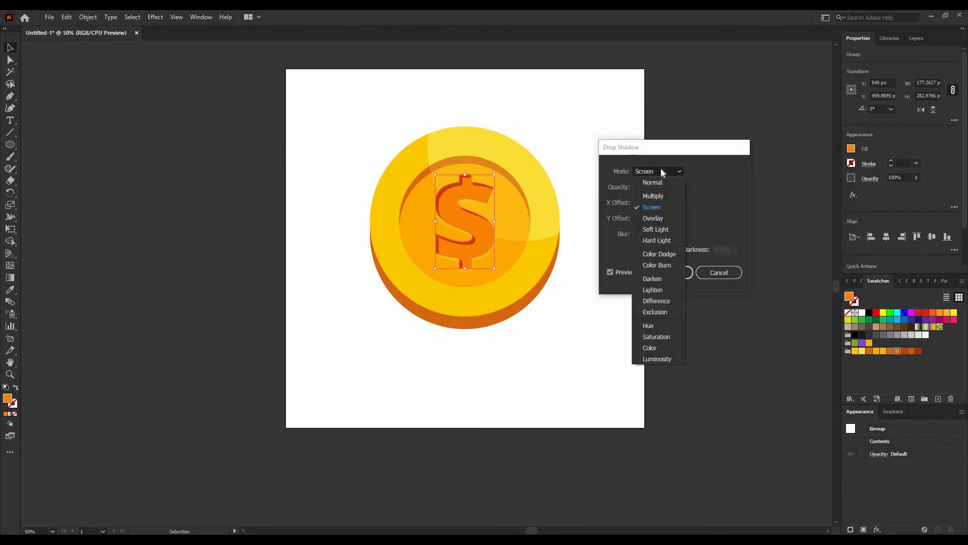
pyautogui.click(652, 207)
# Apply the dollar sign's drop shadow with 100% opacity, 0 px X offset, 4 px Y offset, 5 px blur and colour ffce00.
pyautogui.press('Tab')
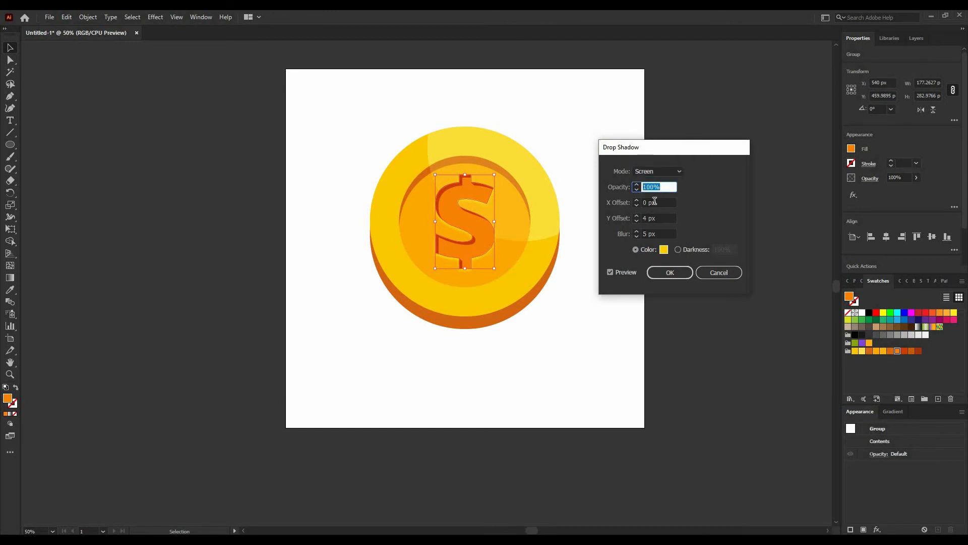
pyautogui.moveTo(656, 202); pyautogui.dragTo(644, 218)
pyautogui.write('4')
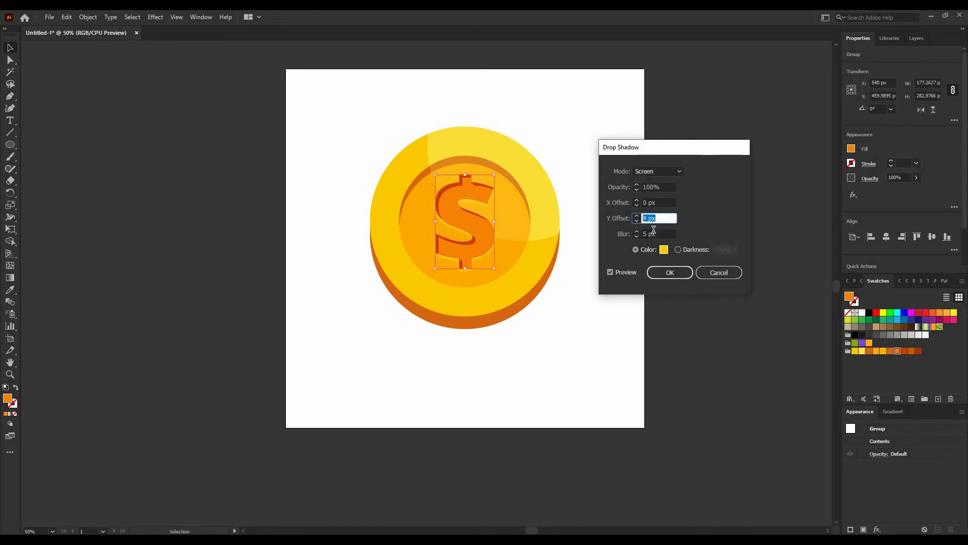
pyautogui.press('Tab')
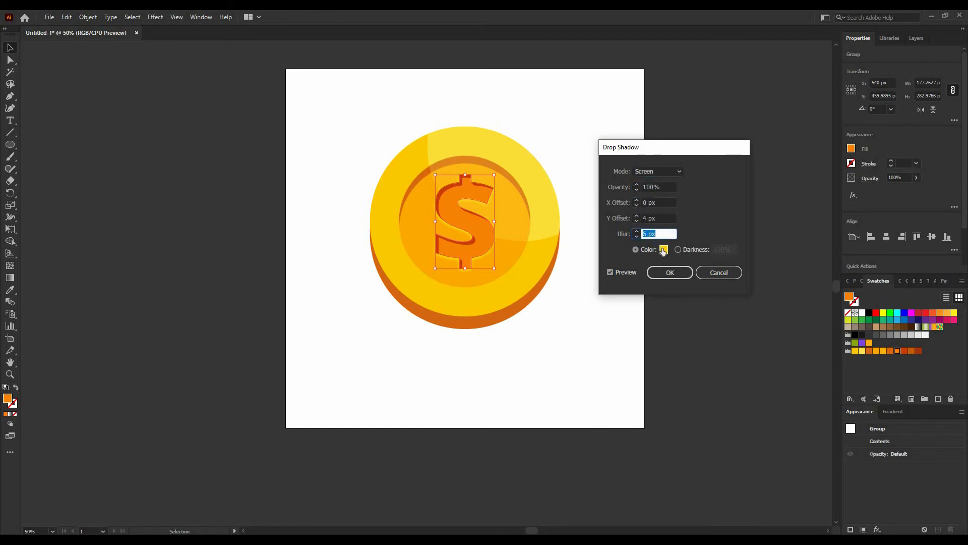
pyautogui.click(660, 249)
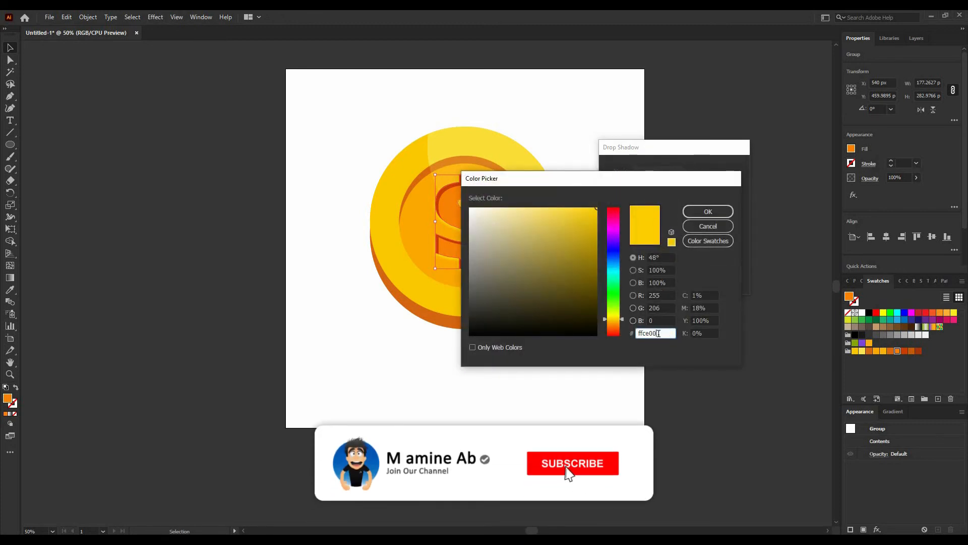
pyautogui.click(706, 211)
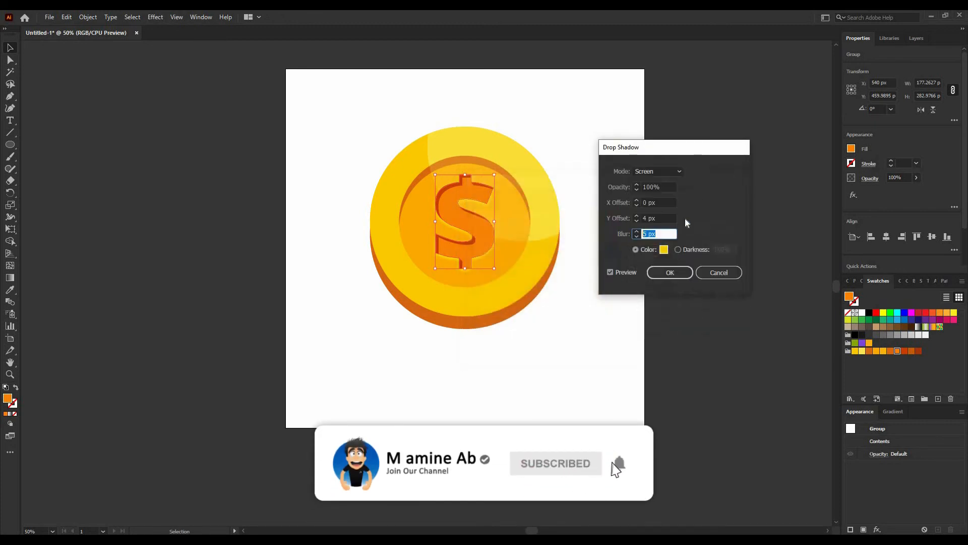
pyautogui.click(679, 270)
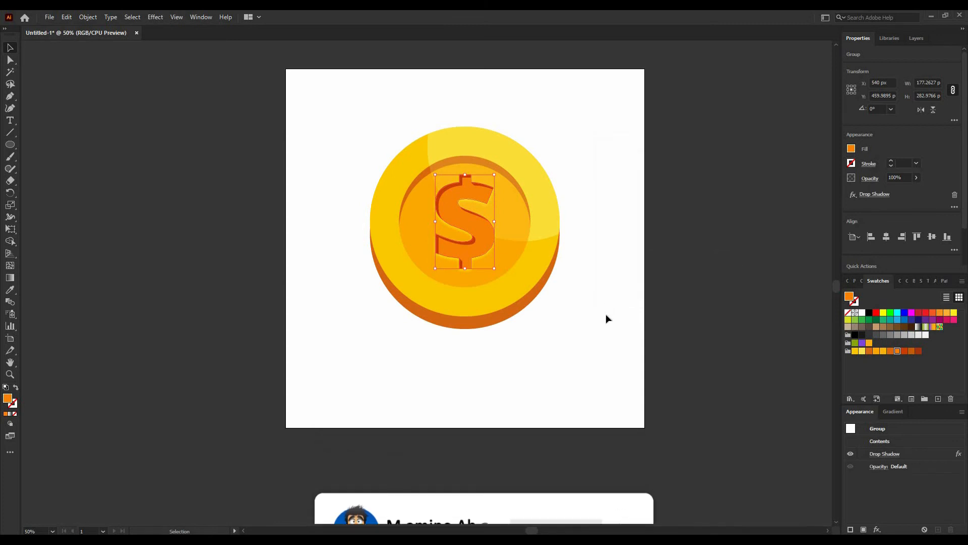
pyautogui.click(618, 313)
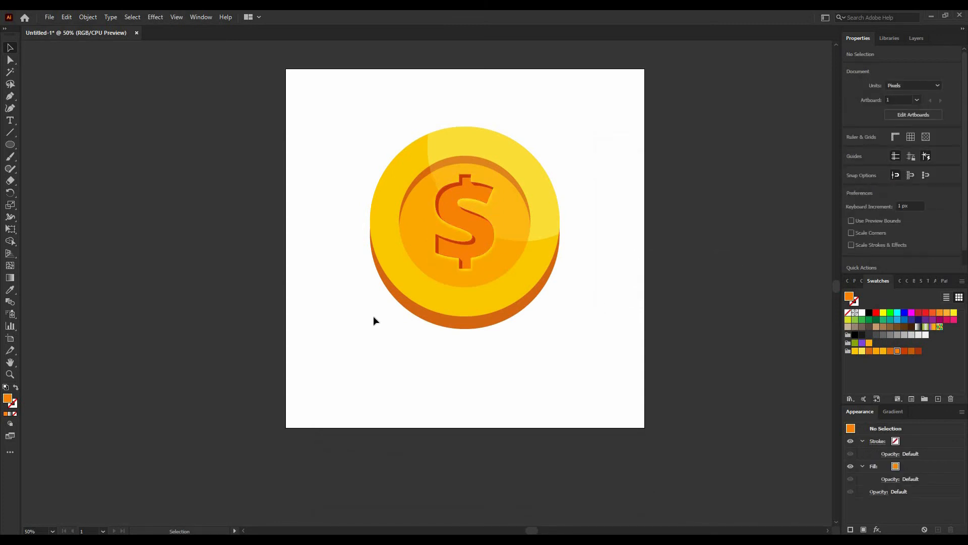
# Duplicate the coin's two large base circles beside the coin and unite the copies into one silhouette.
pyautogui.click(384, 285)
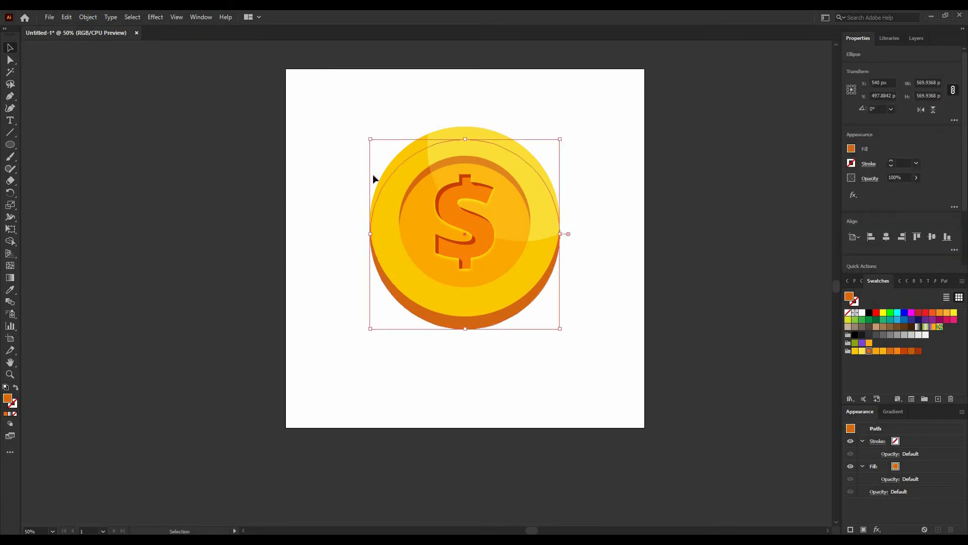
pyautogui.keyDown('shift'); pyautogui.click(389, 292); pyautogui.keyUp('shift')
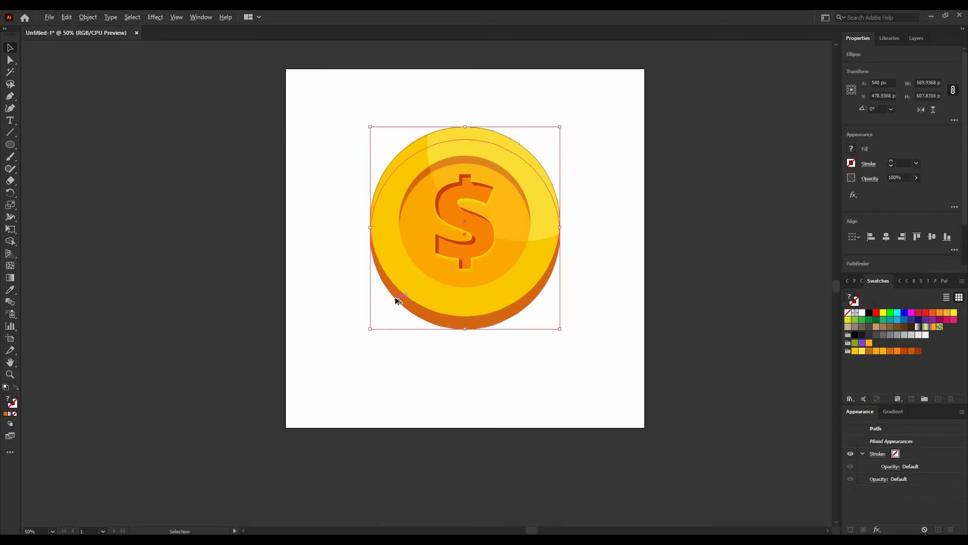
pyautogui.moveTo(396, 301); pyautogui.dragTo(612, 297)
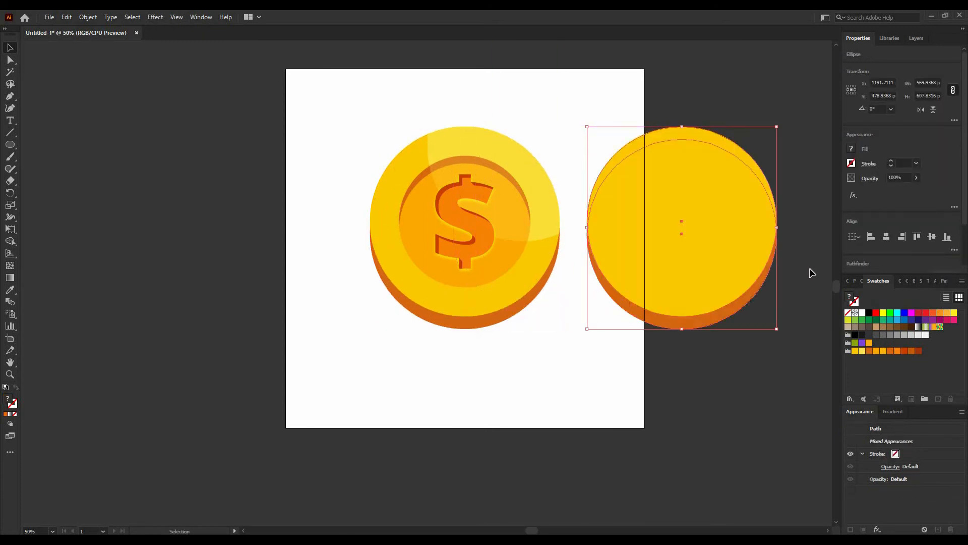
pyautogui.scroll(-3, 879, 252)
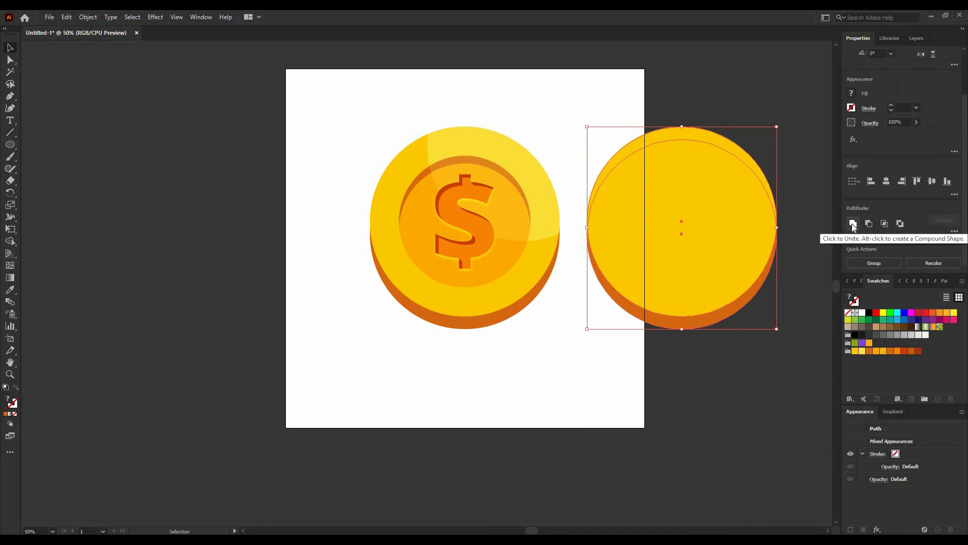
pyautogui.click(852, 222)
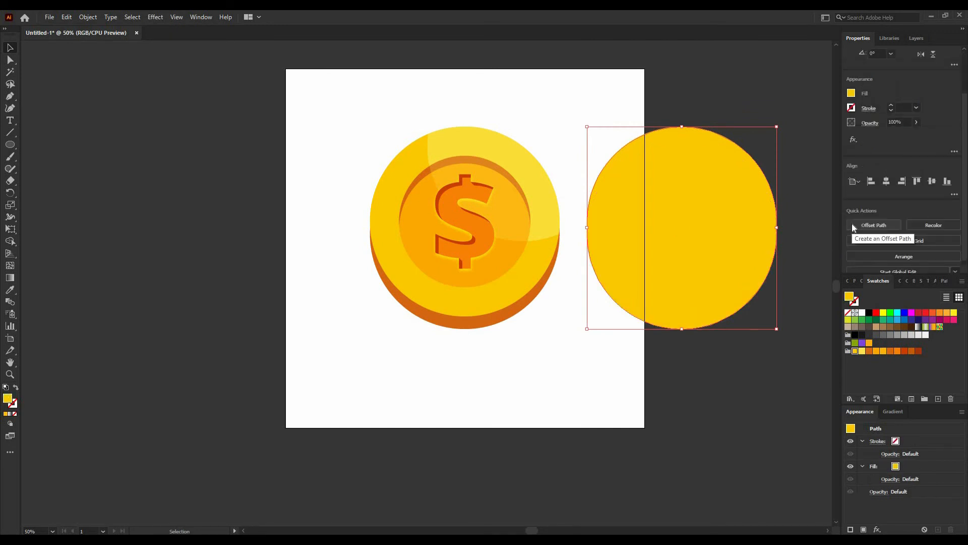
# Turn the united silhouette into an unfilled outline with a 5 pt stroke in the darkest red-brown swatch, aligned to the outside.
pyautogui.click(917, 351)
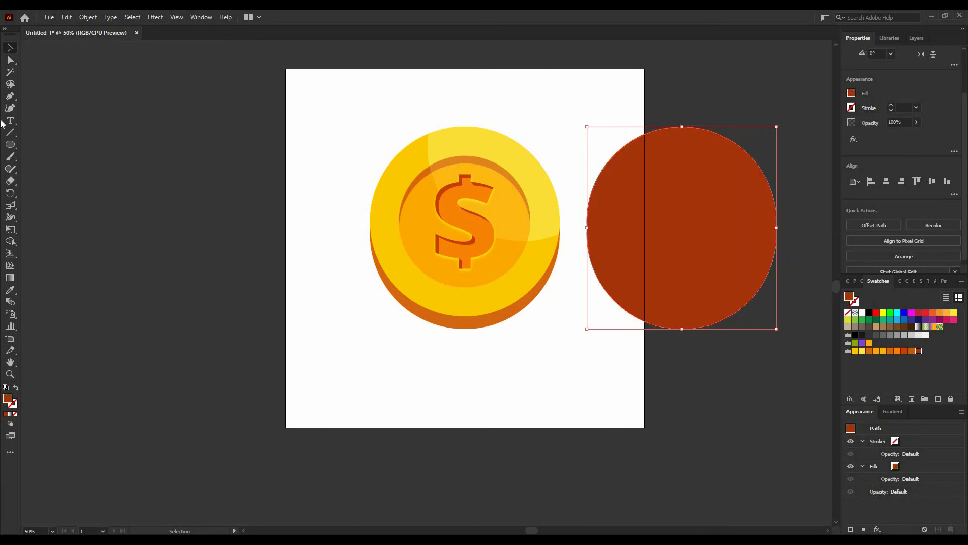
pyautogui.click(16, 387)
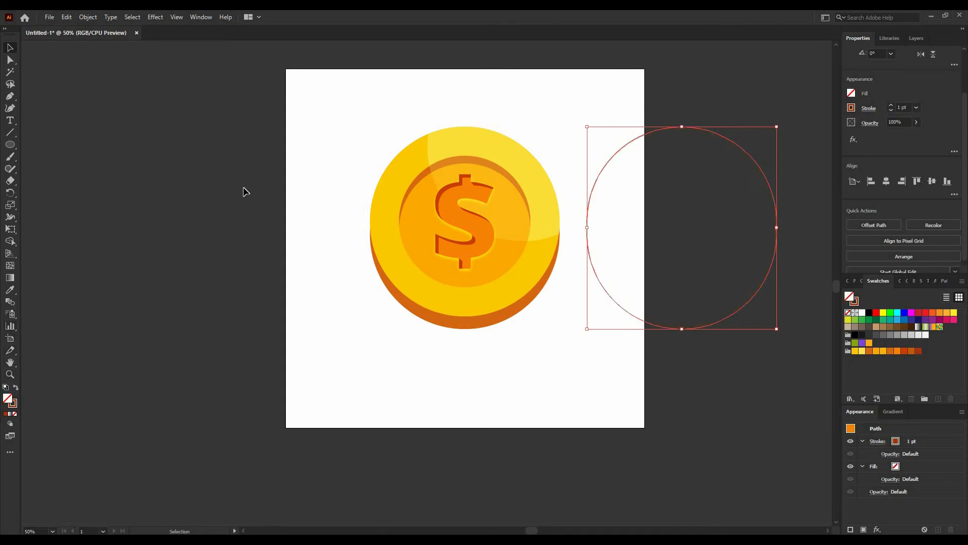
pyautogui.click(890, 105)
pyautogui.click(889, 105)
pyautogui.click(889, 105)
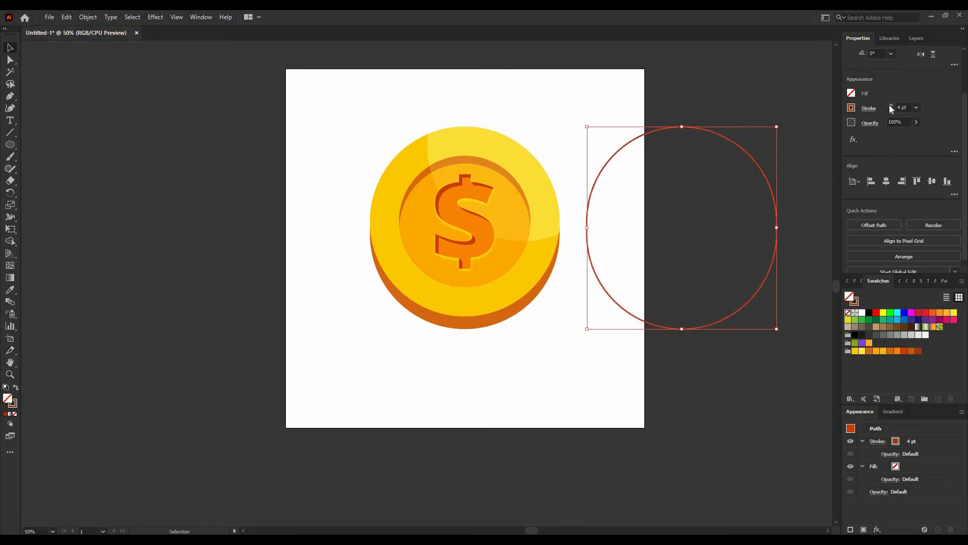
pyautogui.click(890, 105)
pyautogui.click(872, 109)
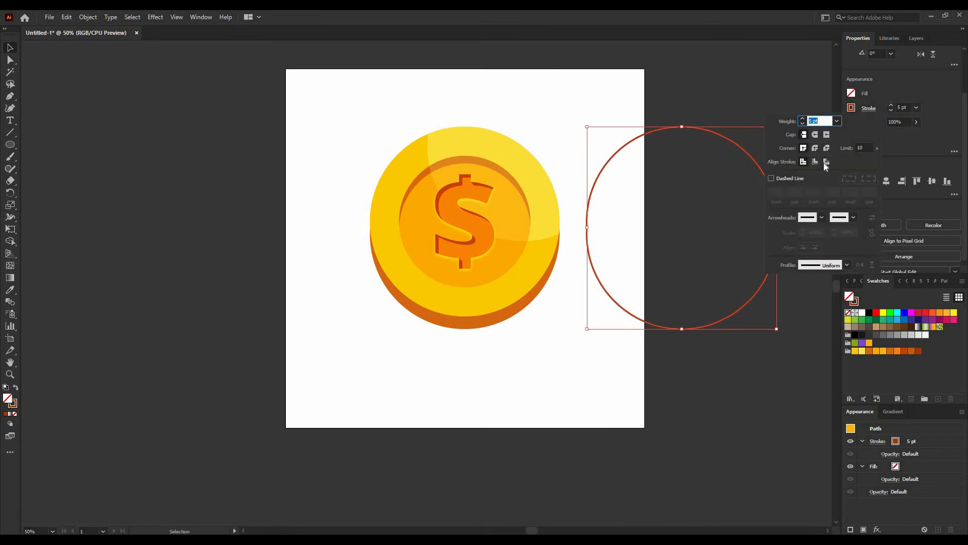
pyautogui.click(826, 162)
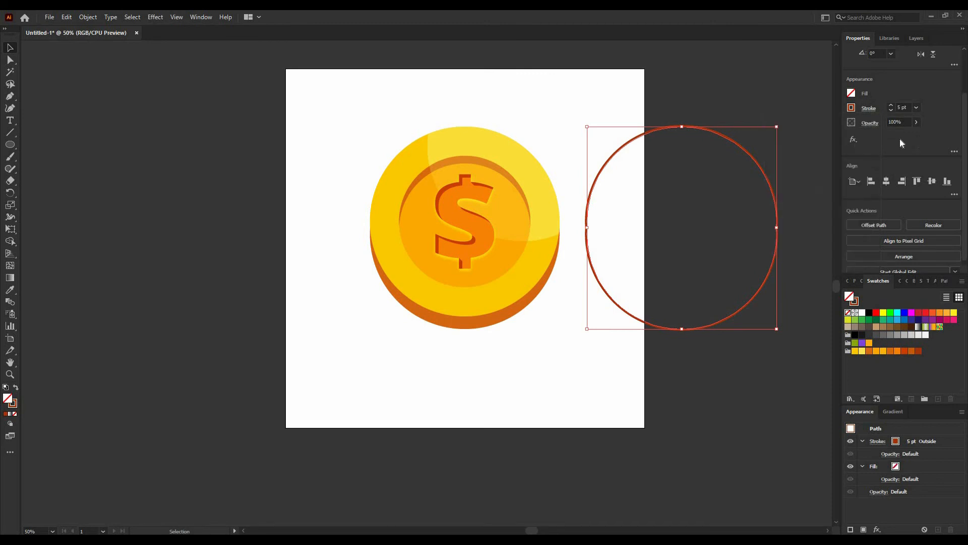
# Centre the dark outline horizontally on the coin, using the coin's orange base circle as the key object.
pyautogui.keyDown('shift'); pyautogui.click(544, 287); pyautogui.keyUp('shift')
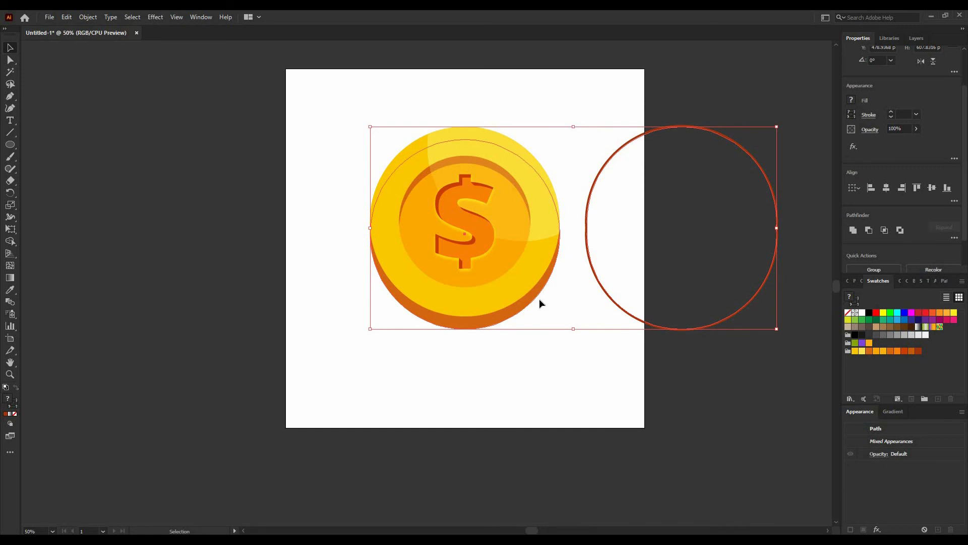
pyautogui.click(538, 294)
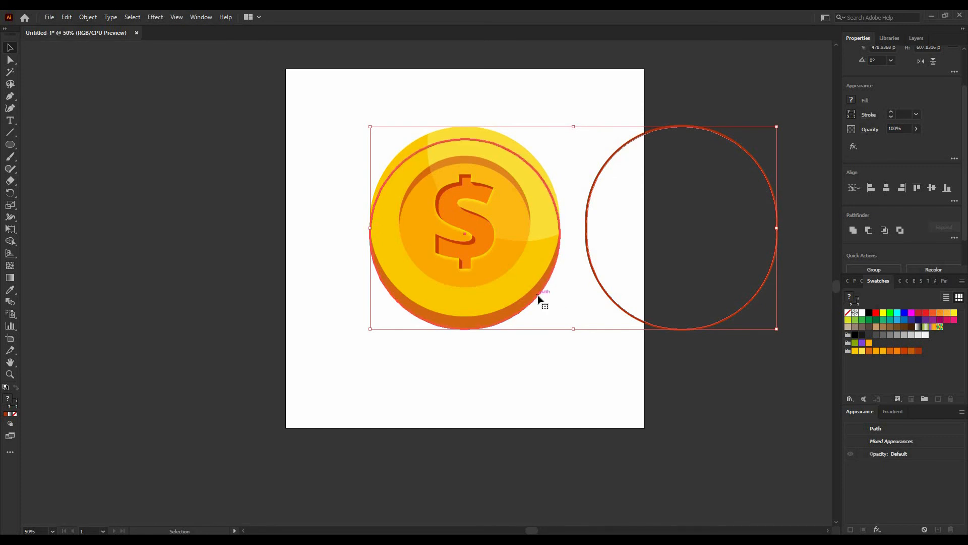
pyautogui.click(887, 187)
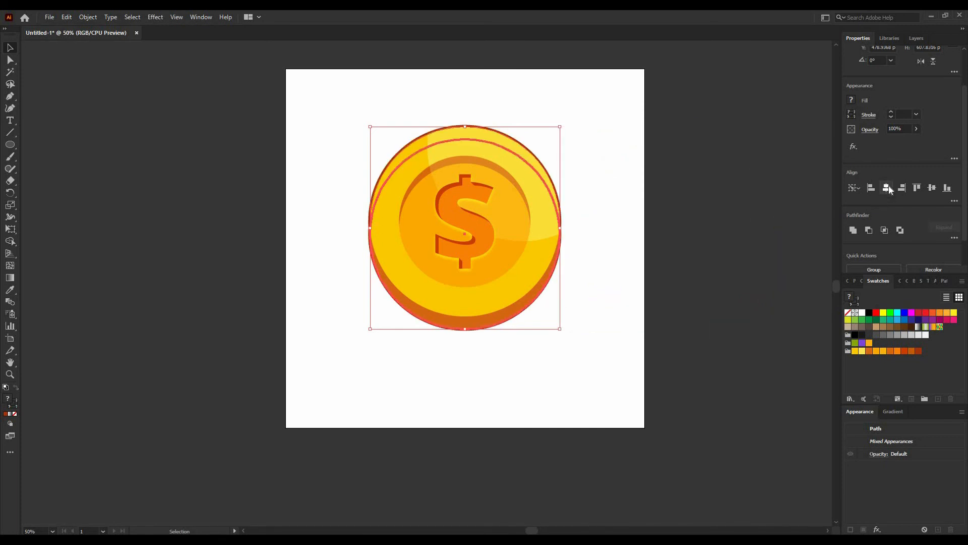
pyautogui.click(632, 214)
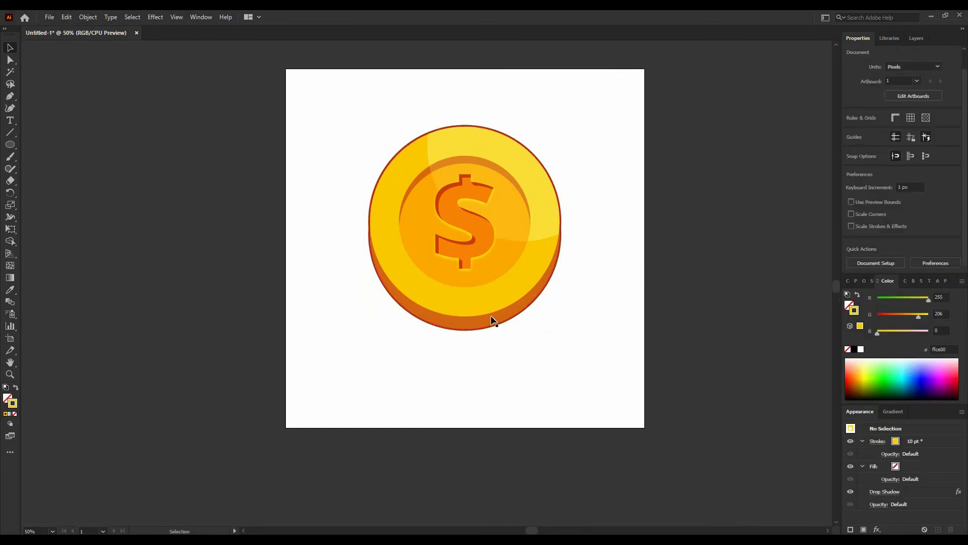
# Apply the same Drop Shadow effect to the orange circle in the coin's recessed centre.
pyautogui.click(451, 279)
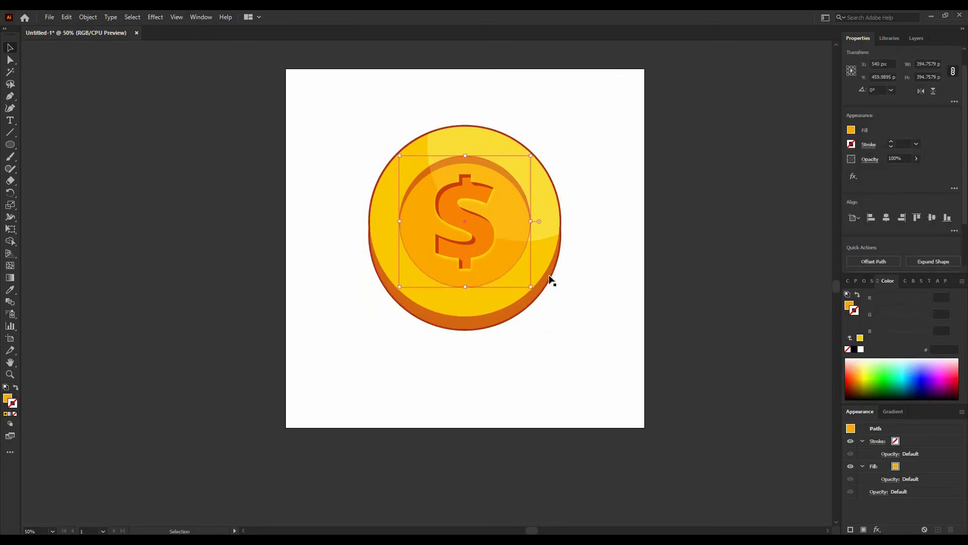
pyautogui.click(156, 18)
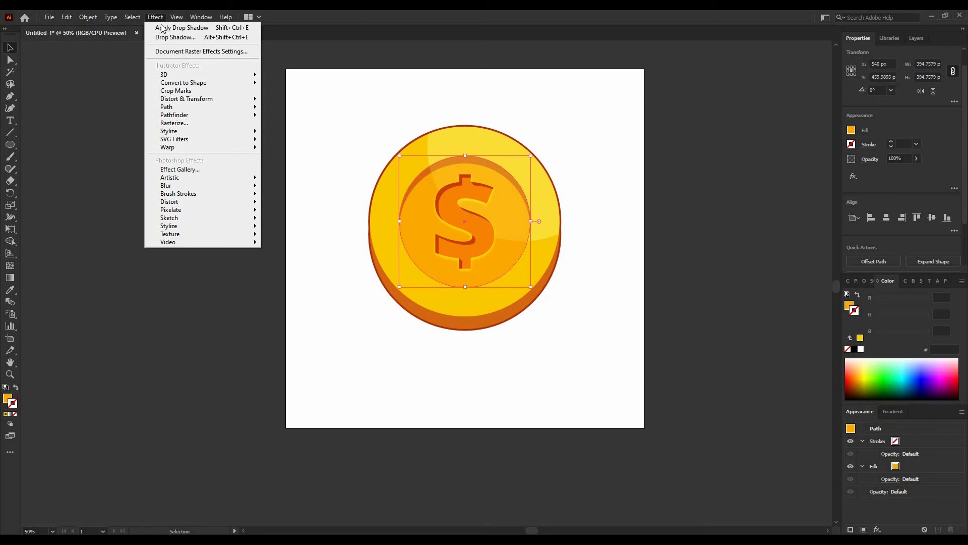
pyautogui.click(163, 29)
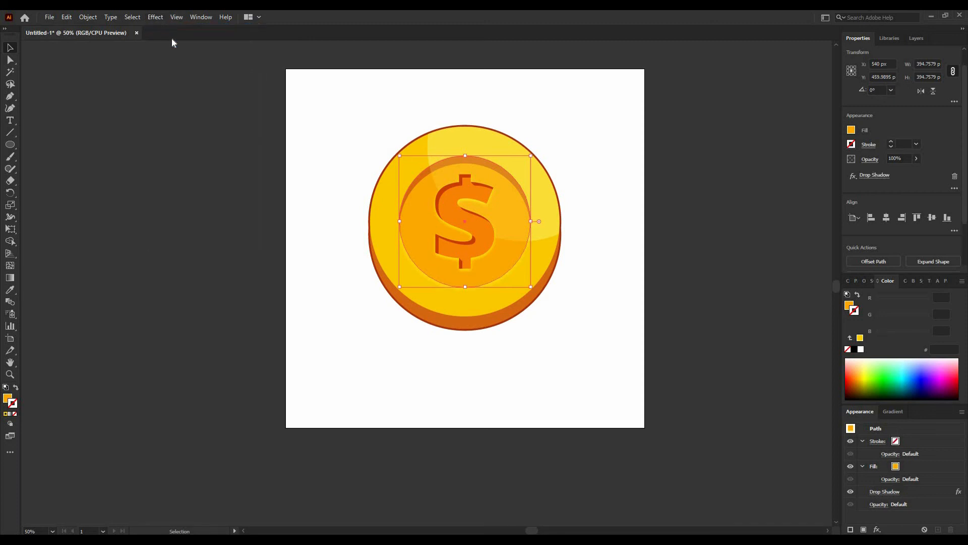
pyautogui.click(399, 343)
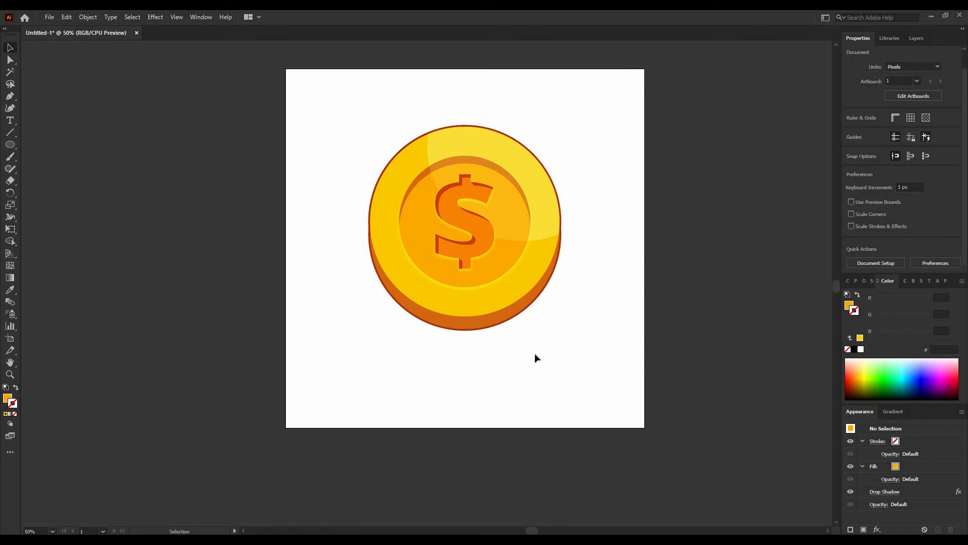
pyautogui.hotkey('ctrl', 'z')
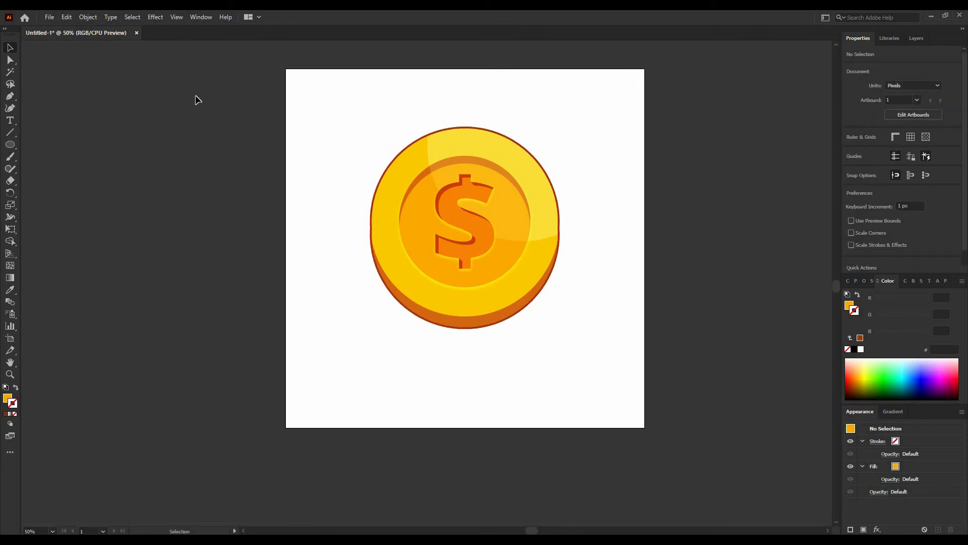
# Draw a small orange four-cornered patch with the Pen tool on the lower-left edge between the coin's face and its rim.
pyautogui.click(10, 96)
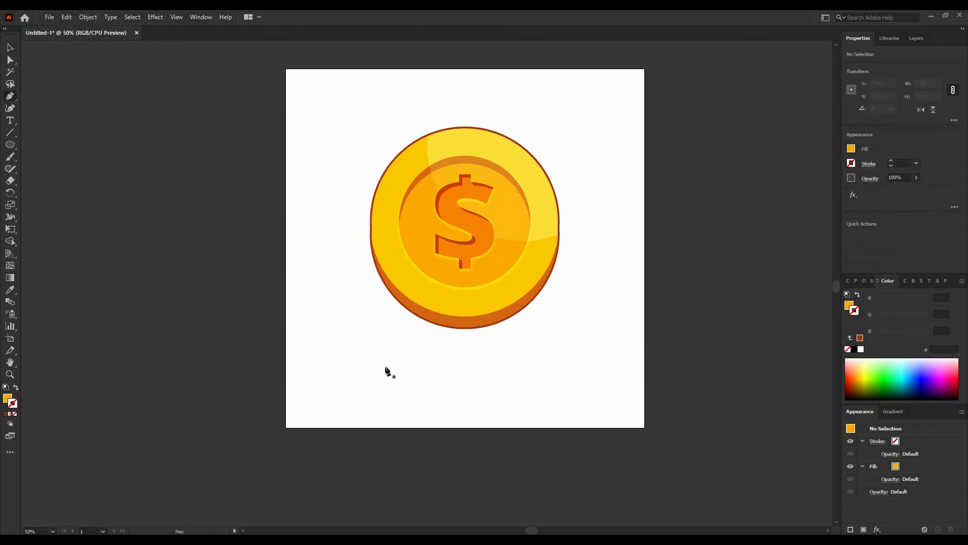
pyautogui.click(409, 297)
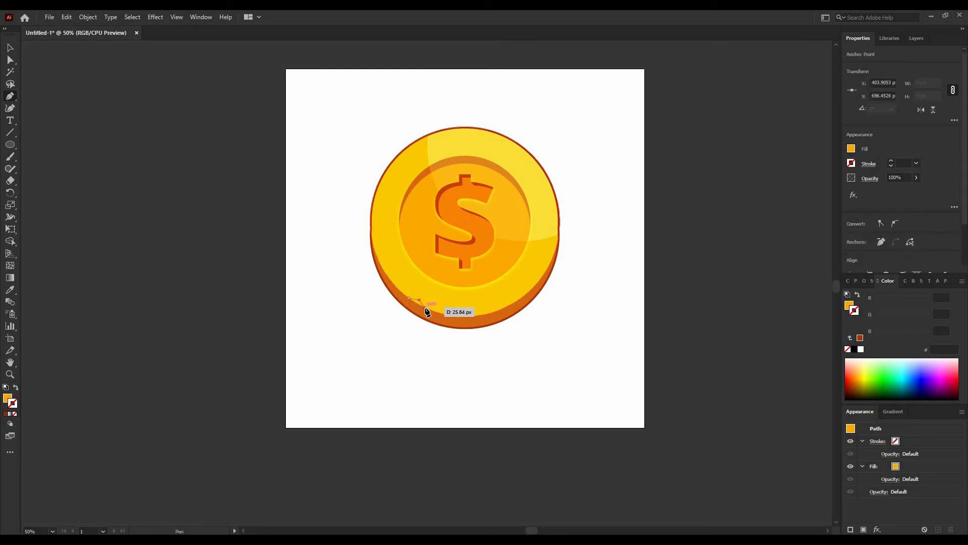
pyautogui.click(427, 309)
pyautogui.click(415, 309)
pyautogui.click(413, 301)
# Reshape the small orange patch on the coin's lower-left edge by adjusting its anchor points with Direct Selection.
pyautogui.click(10, 59)
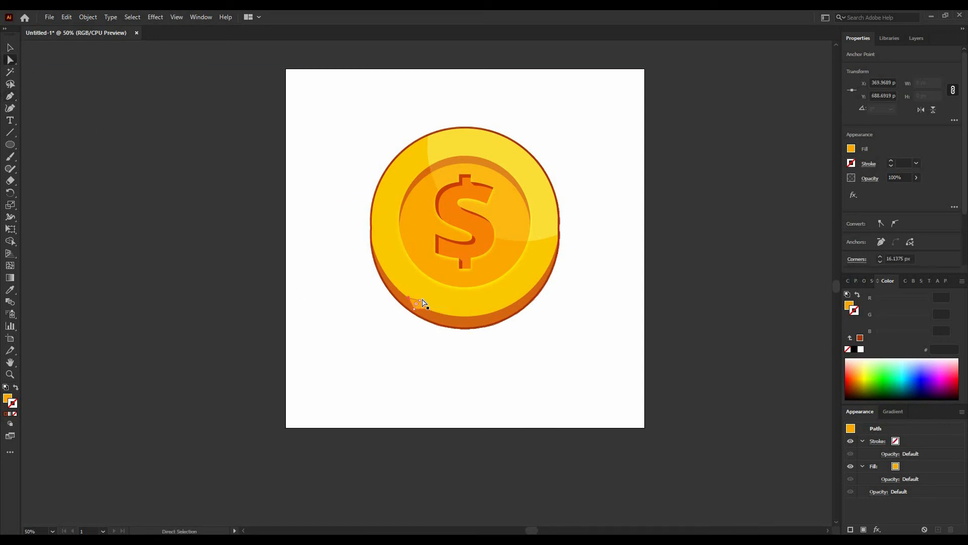
pyautogui.click(419, 300)
pyautogui.moveTo(419, 309); pyautogui.dragTo(409, 335)
pyautogui.click(419, 338)
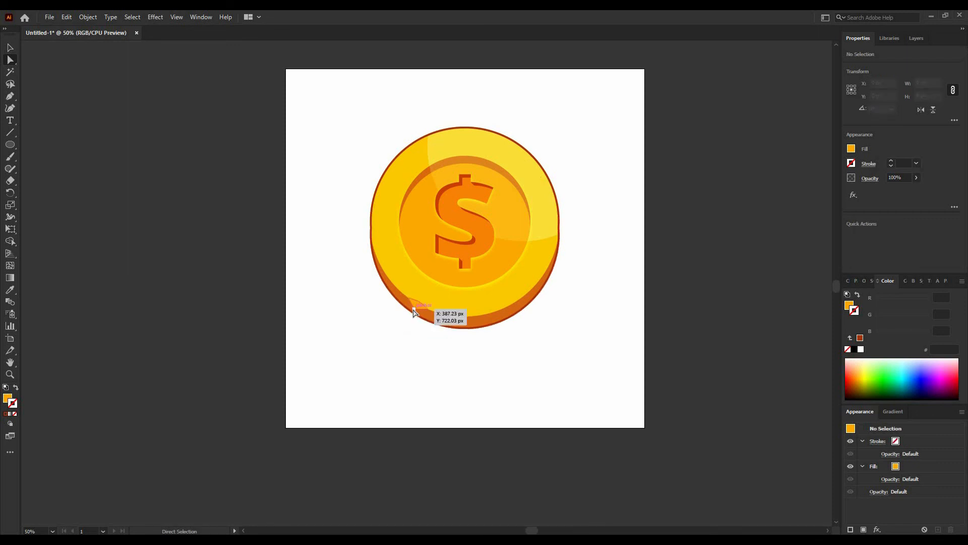
pyautogui.click(415, 307)
pyautogui.moveTo(420, 299); pyautogui.dragTo(425, 292)
pyautogui.click(410, 365)
pyautogui.click(10, 49)
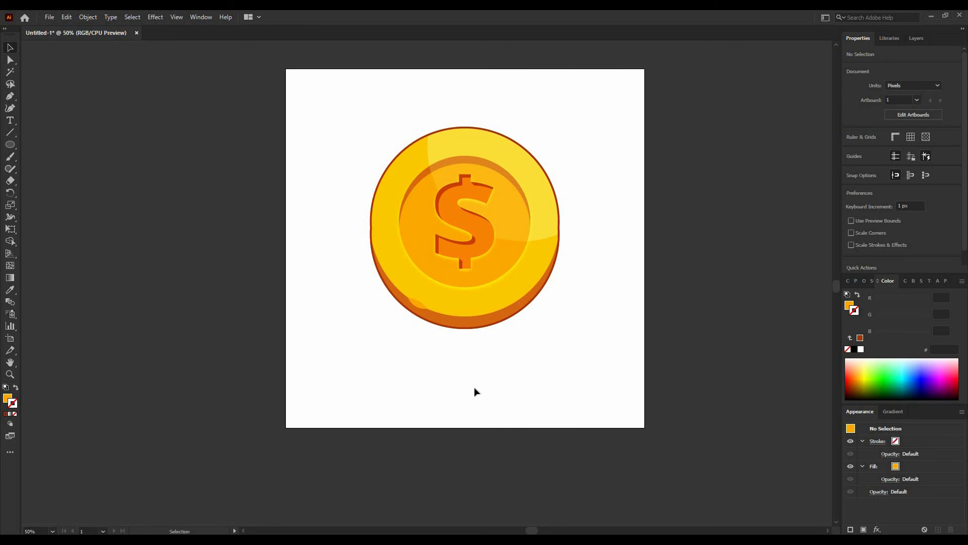
# Group all the coin's artwork into one object and expand the group's appearance.
pyautogui.moveTo(355, 108); pyautogui.dragTo(596, 372)
pyautogui.rightClick(485, 234)
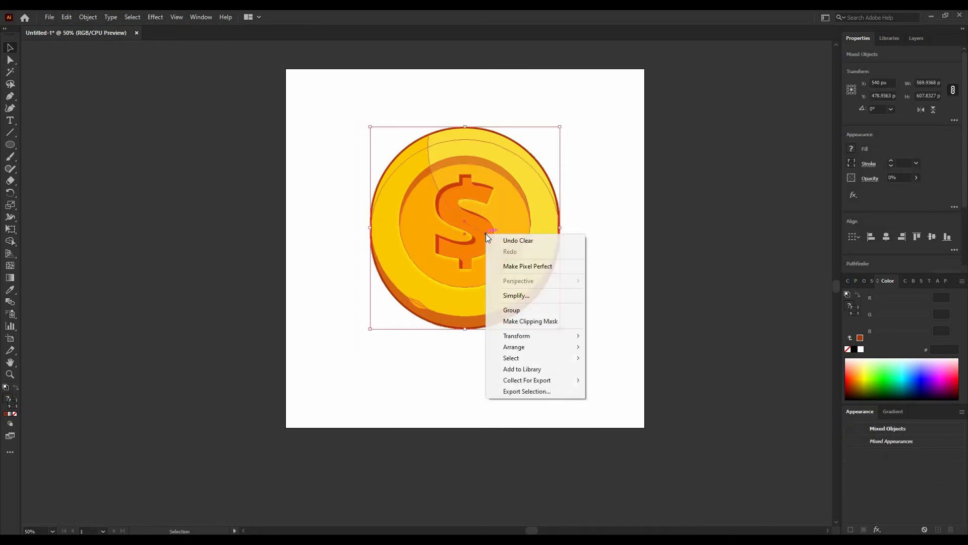
pyautogui.click(527, 311)
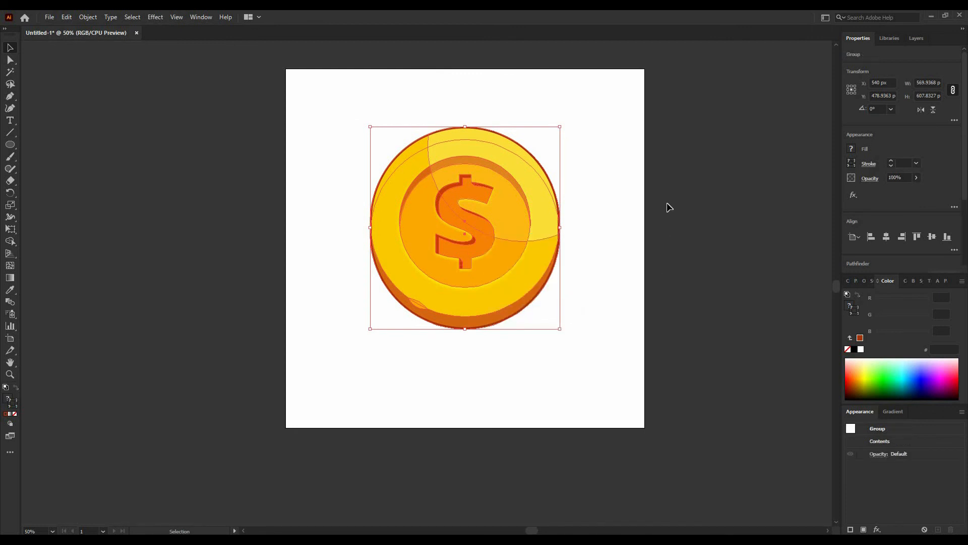
pyautogui.press('a')
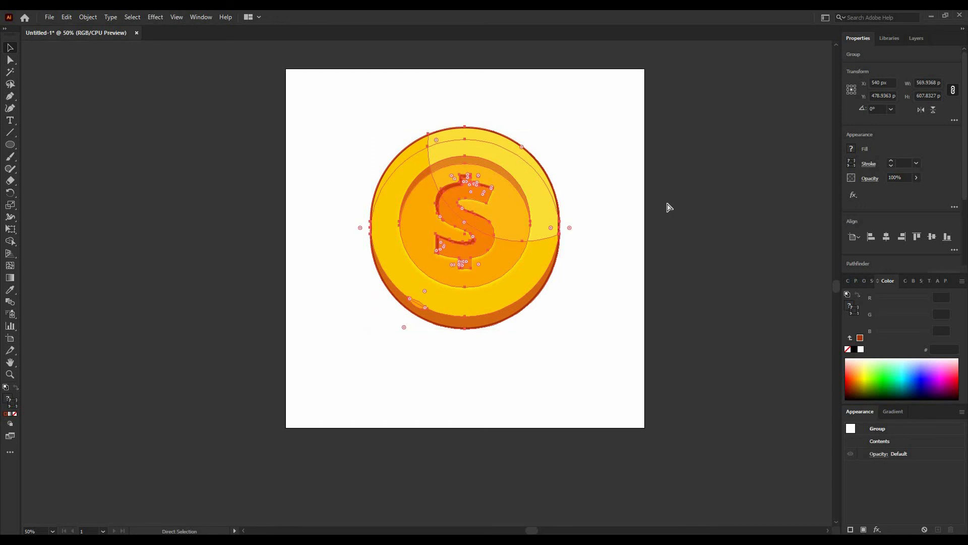
pyautogui.press('v')
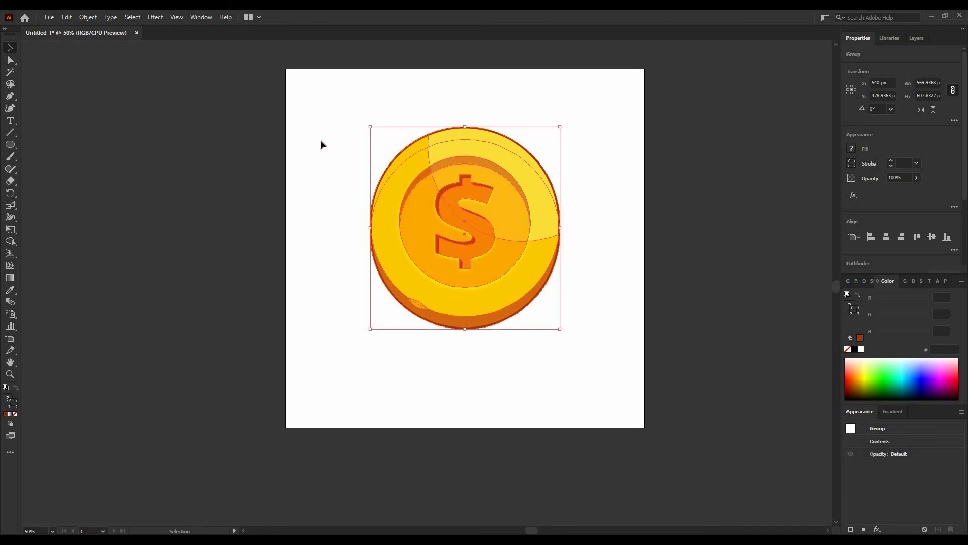
pyautogui.click(87, 21)
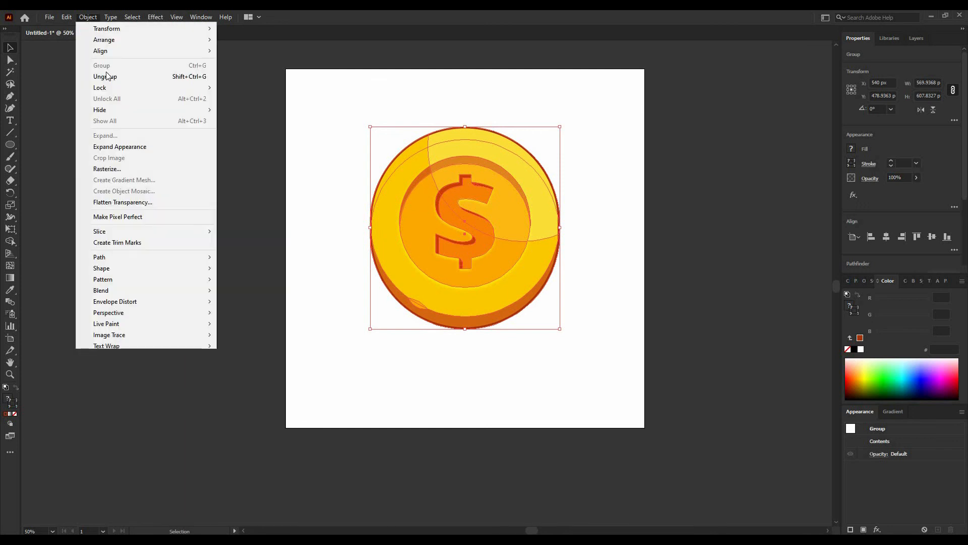
pyautogui.click(126, 148)
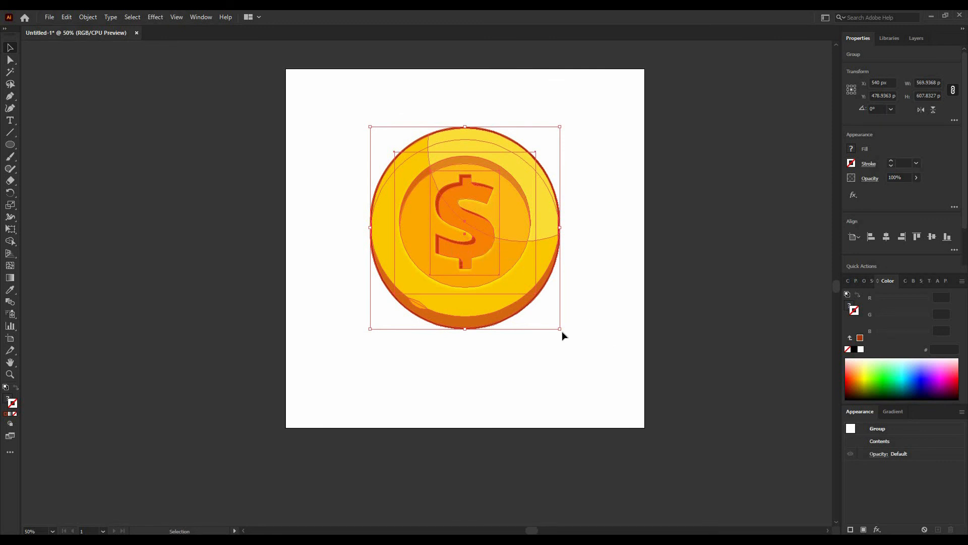
# Scale the coin group down proportionally about its centre to about 425 by 453 px, and centre it horizontally and vertically on the artboard.
pyautogui.moveTo(561, 331); pyautogui.dragTo(536, 303)
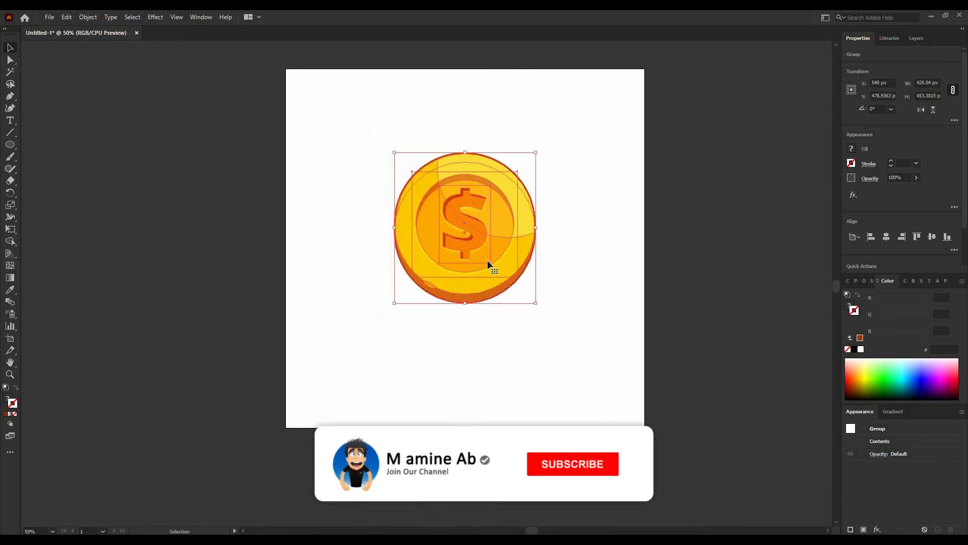
pyautogui.click(888, 239)
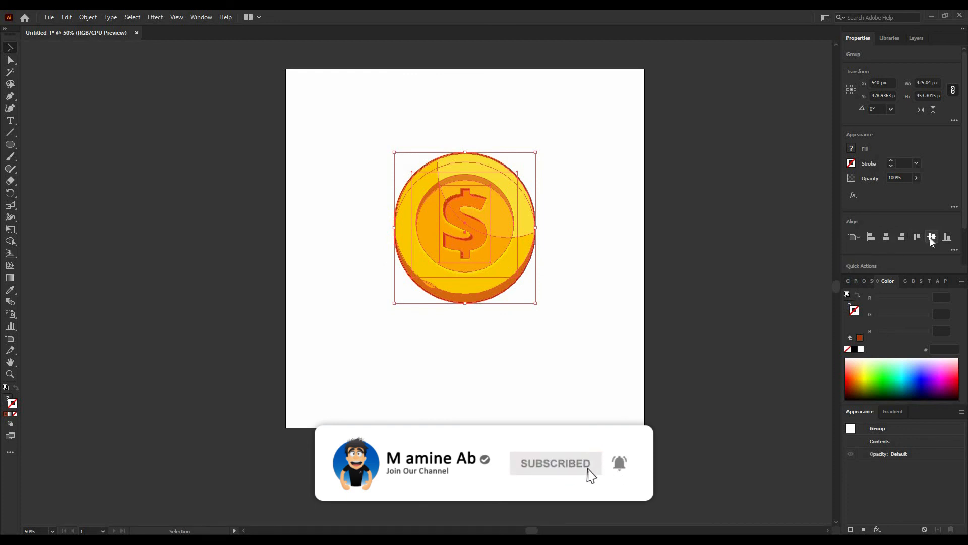
pyautogui.click(932, 237)
pyautogui.click(609, 313)
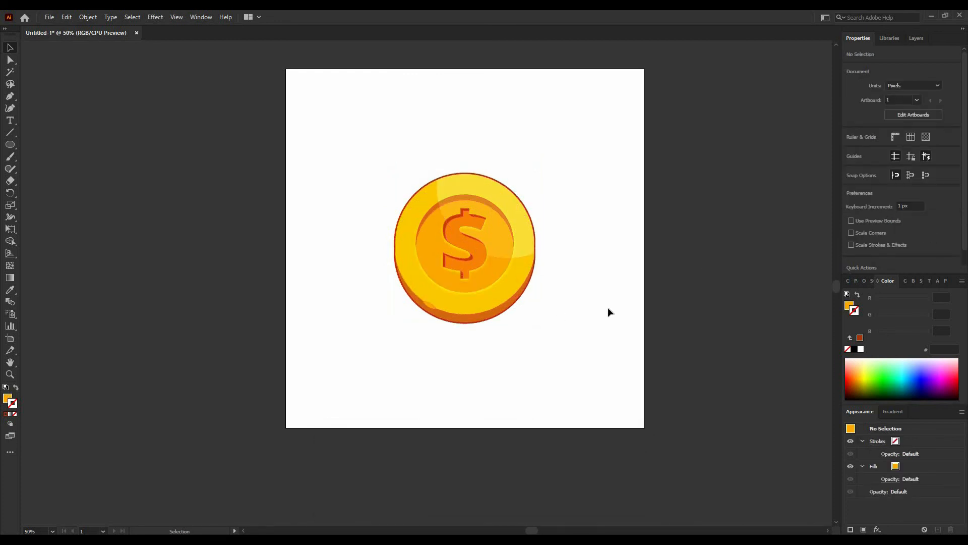